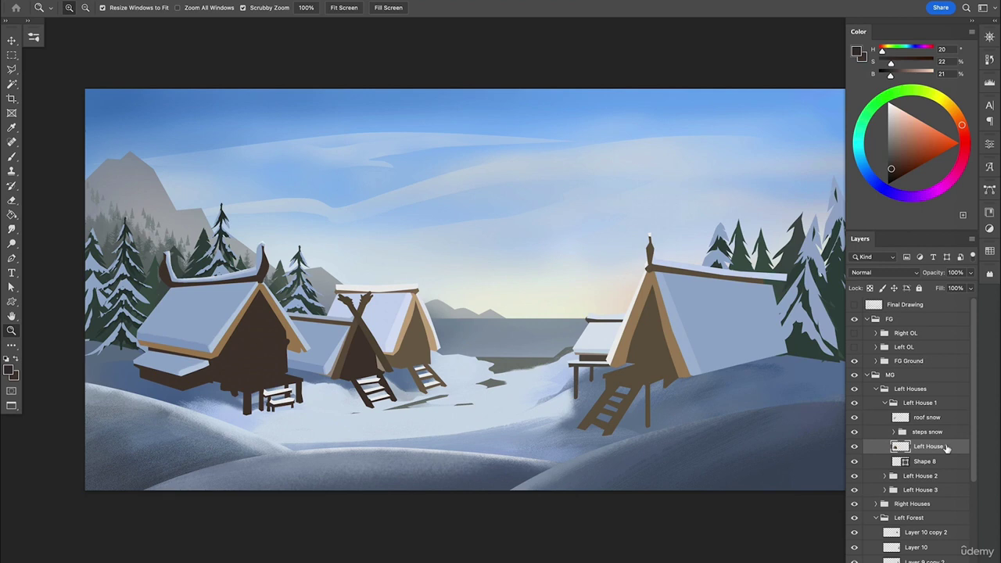
# - Give the Left House 1 layer a red colour label and add a new empty layer above it
pyautogui.rightClick(946, 447)
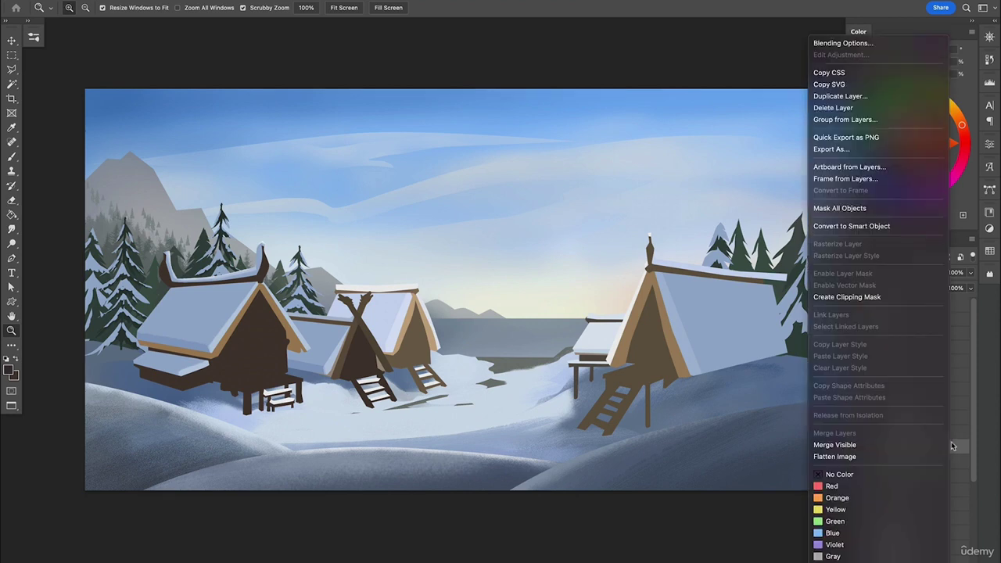
pyautogui.click(931, 485)
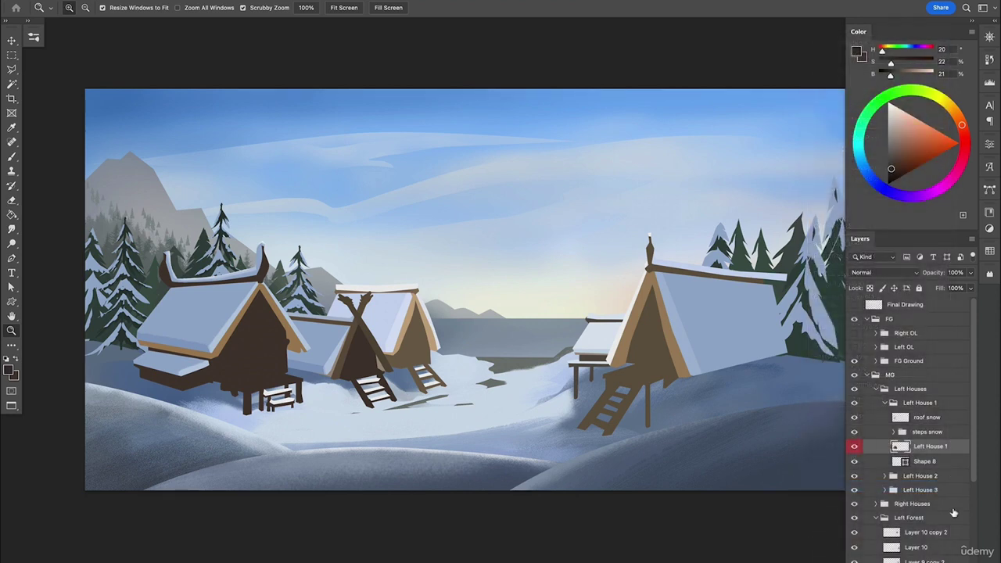
pyautogui.press('alt+shift+super+n')
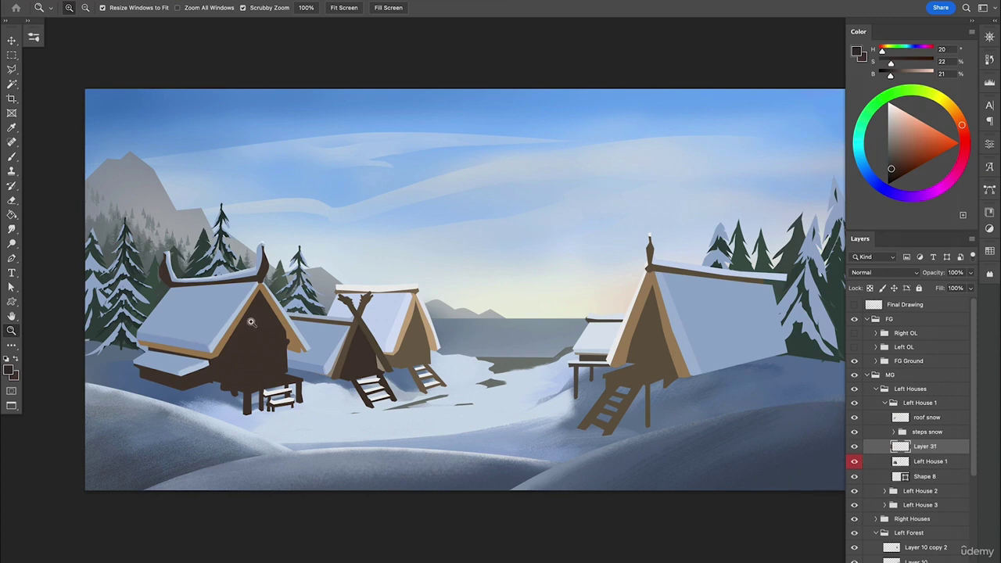
# - Show the Final Drawing sketch and select the leftmost front wall plank of the left house with the Polygonal Lasso
pyautogui.moveTo(251, 321); pyautogui.dragTo(374, 379)
pyautogui.moveTo(406, 342); pyautogui.dragTo(446, 284)
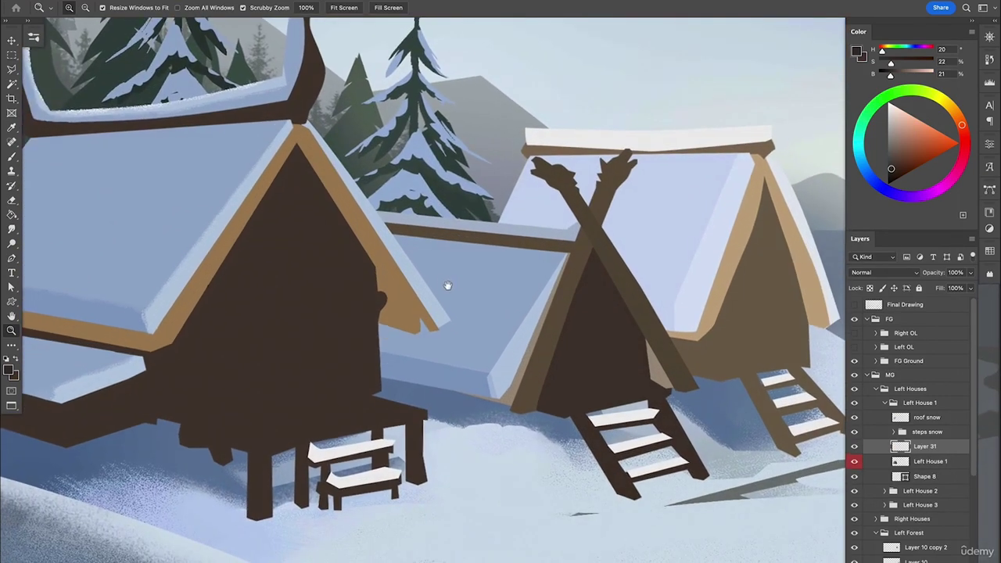
pyautogui.press('l')
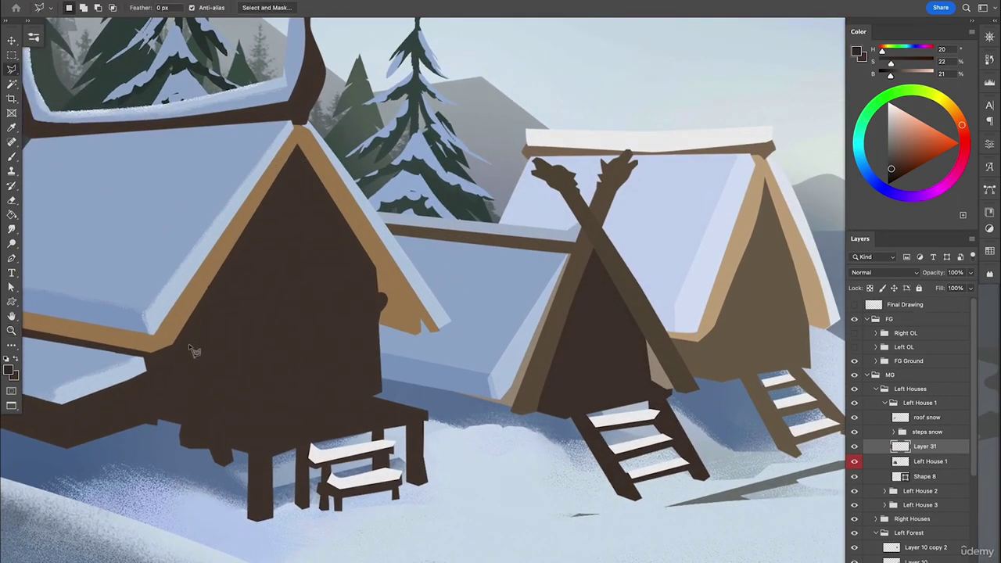
pyautogui.click(854, 304)
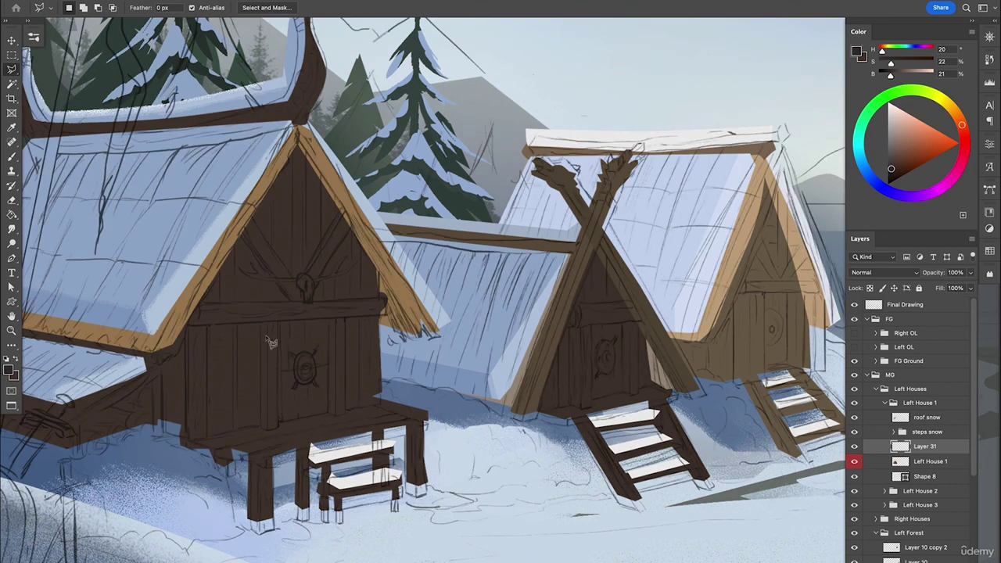
pyautogui.click(207, 292)
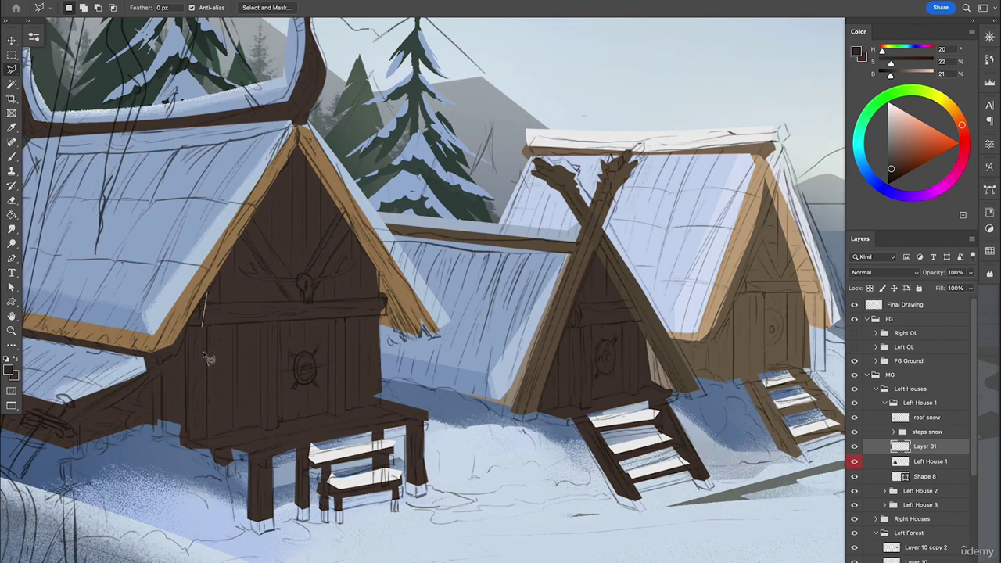
pyautogui.click(186, 440)
pyautogui.doubleClick(188, 319)
pyautogui.moveTo(221, 356); pyautogui.dragTo(281, 326)
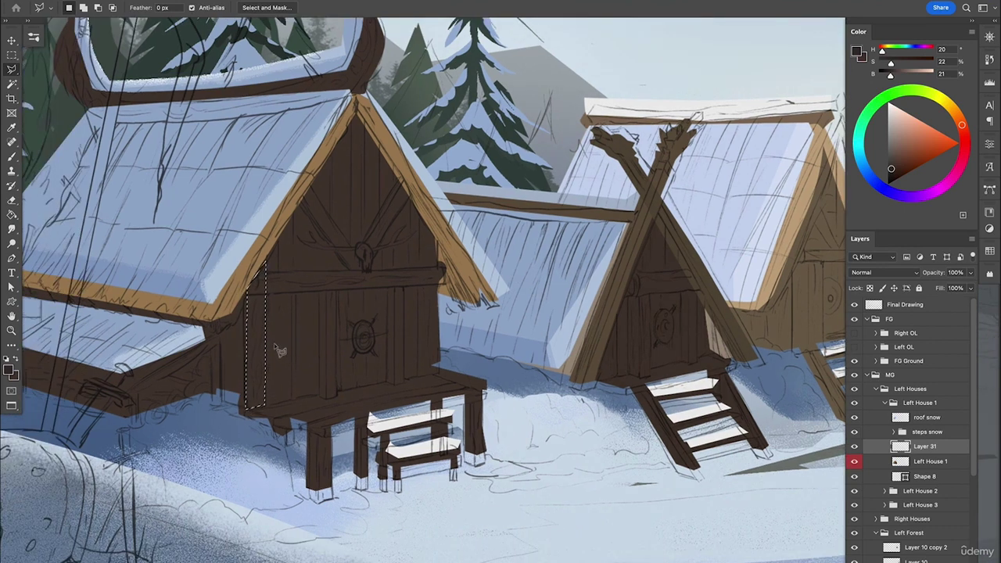
# - Choose the **Sponge 1 brush at 80 px from the Landscape Brushes 01 set
pyautogui.press('z')
pyautogui.press('b')
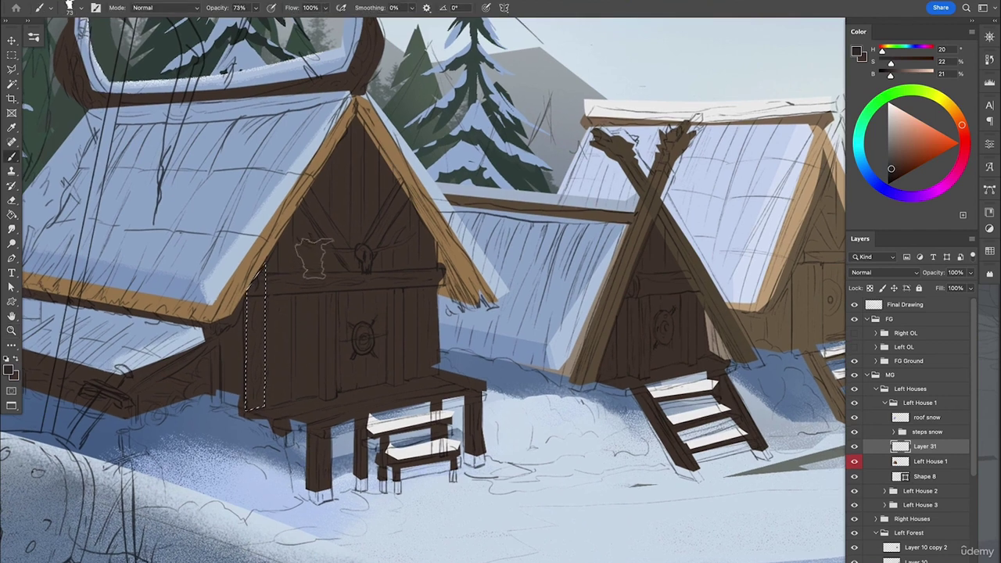
pyautogui.rightClick(328, 215)
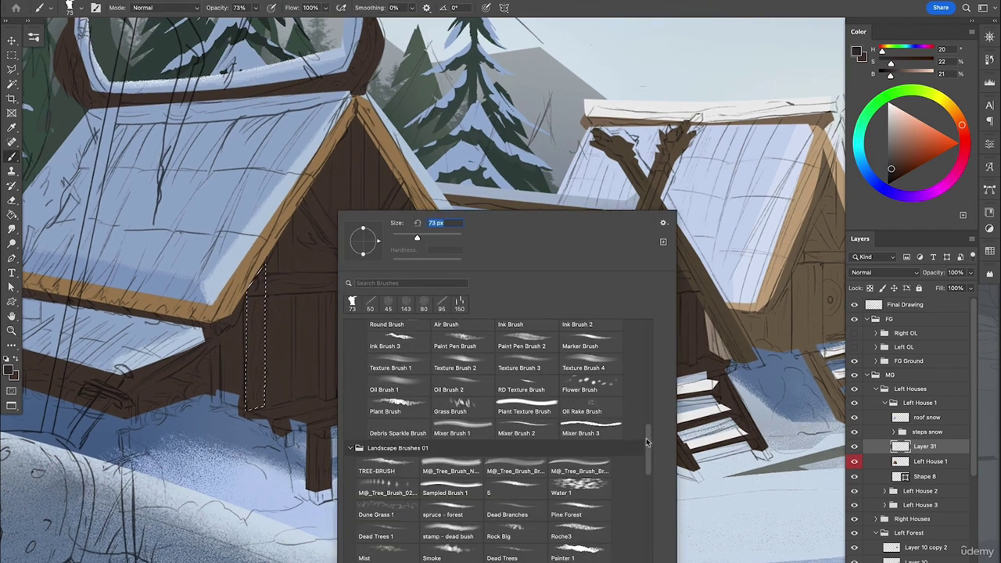
pyautogui.moveTo(650, 446); pyautogui.dragTo(651, 464)
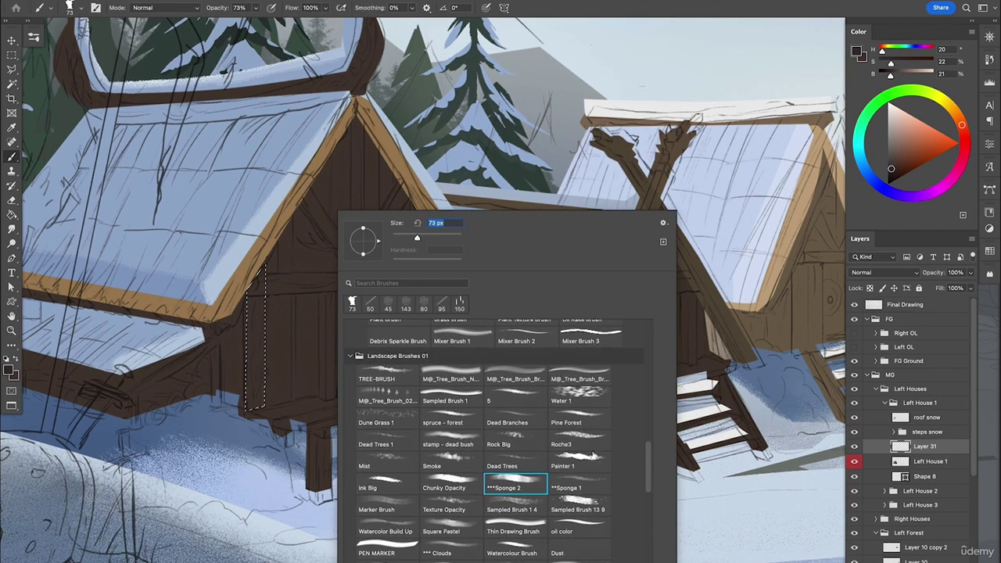
pyautogui.click(595, 486)
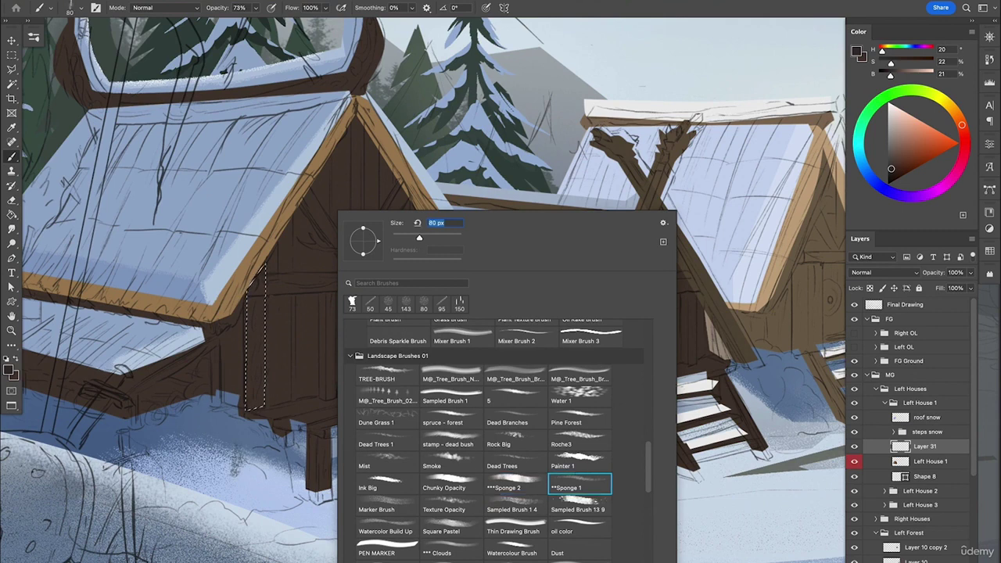
pyautogui.press('Return')
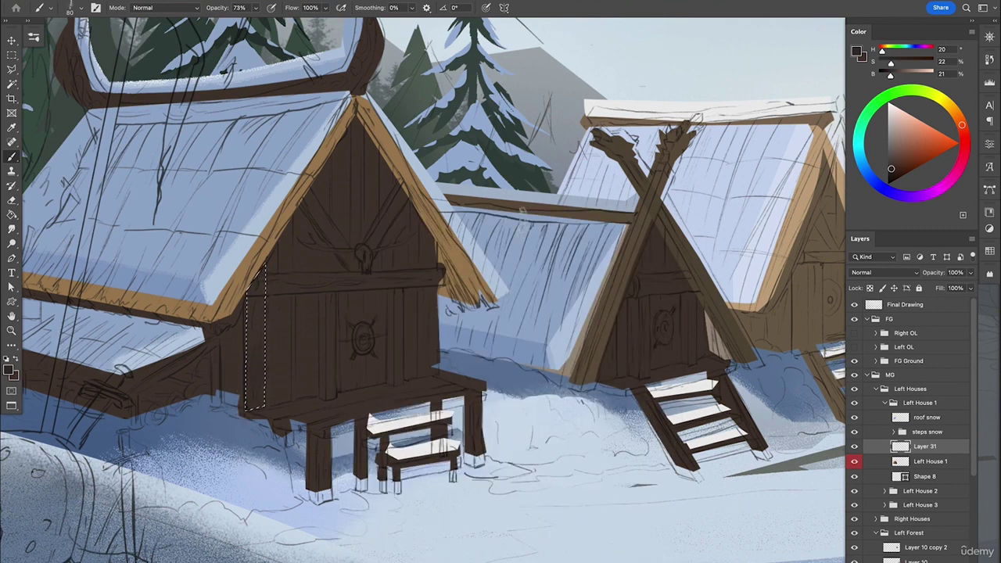
# - Hide the Final Drawing sketch and paint the selected plank in brown with hue 20, saturation 36 and brightness 41
pyautogui.click(896, 158)
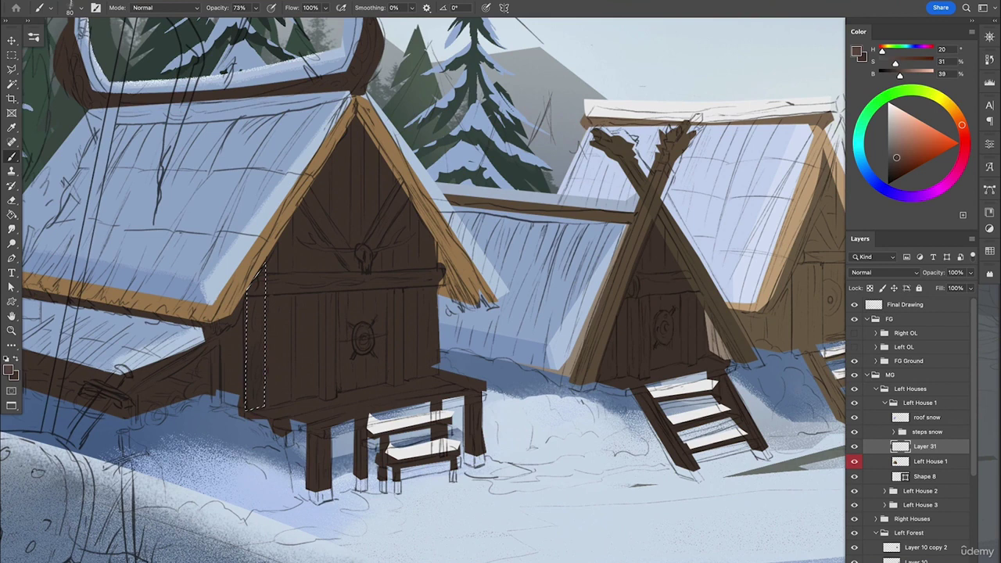
pyautogui.click(898, 156)
pyautogui.click(853, 304)
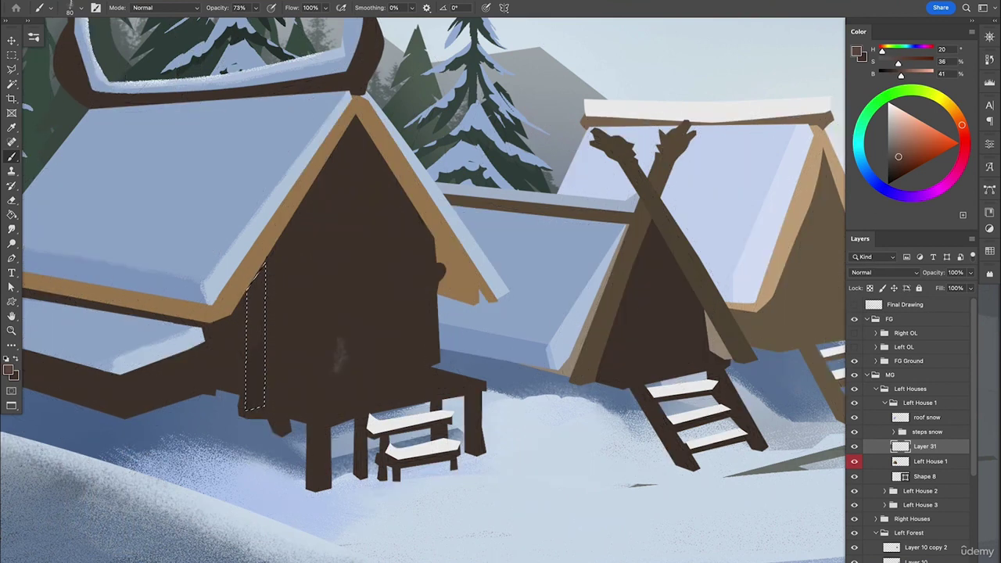
pyautogui.moveTo(256, 275); pyautogui.dragTo(255, 413)
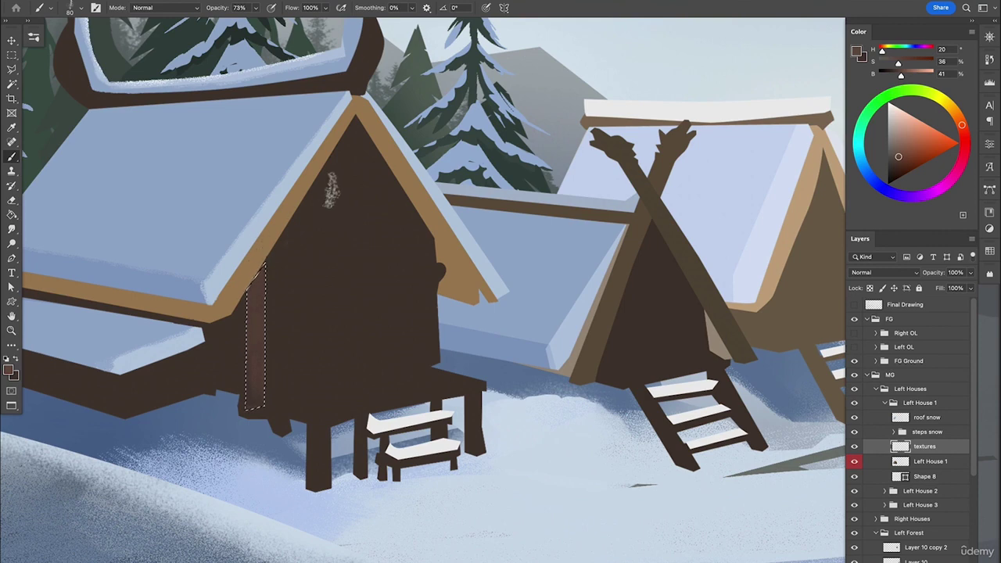
# - Switch to the recent 45 px brush and set a lighter brown, hue 20, saturation 38, brightness 51, for texturing the plank
pyautogui.rightClick(324, 194)
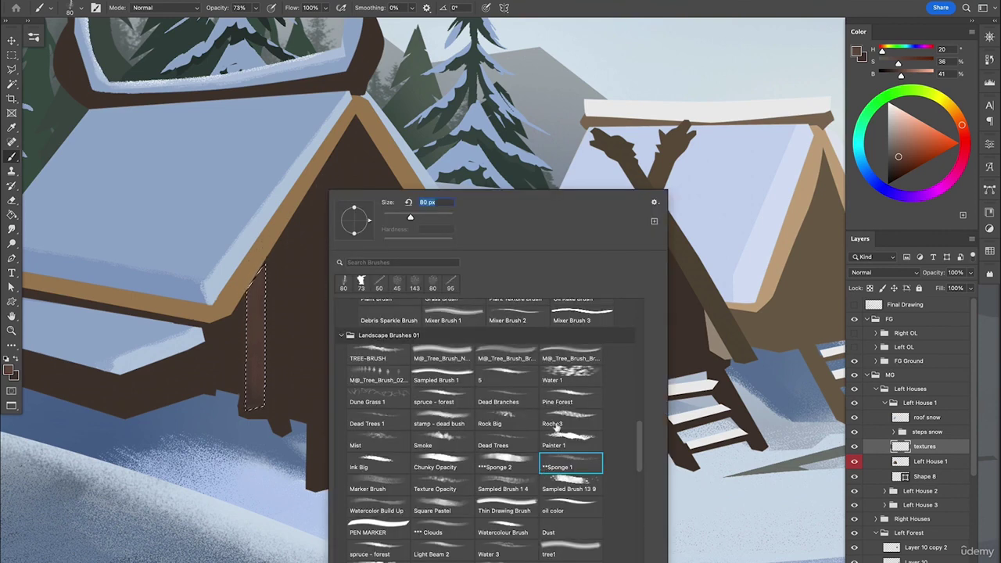
pyautogui.scroll(1, 588, 371)
pyautogui.scroll(-3, 587, 372)
pyautogui.scroll(1, 583, 376)
pyautogui.click(397, 282)
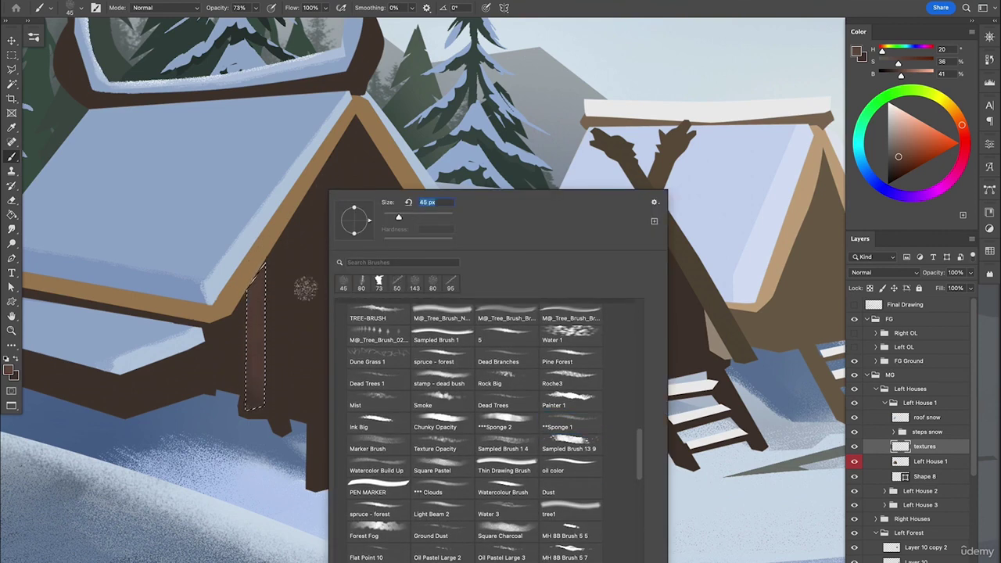
pyautogui.click(262, 399)
pyautogui.click(902, 149)
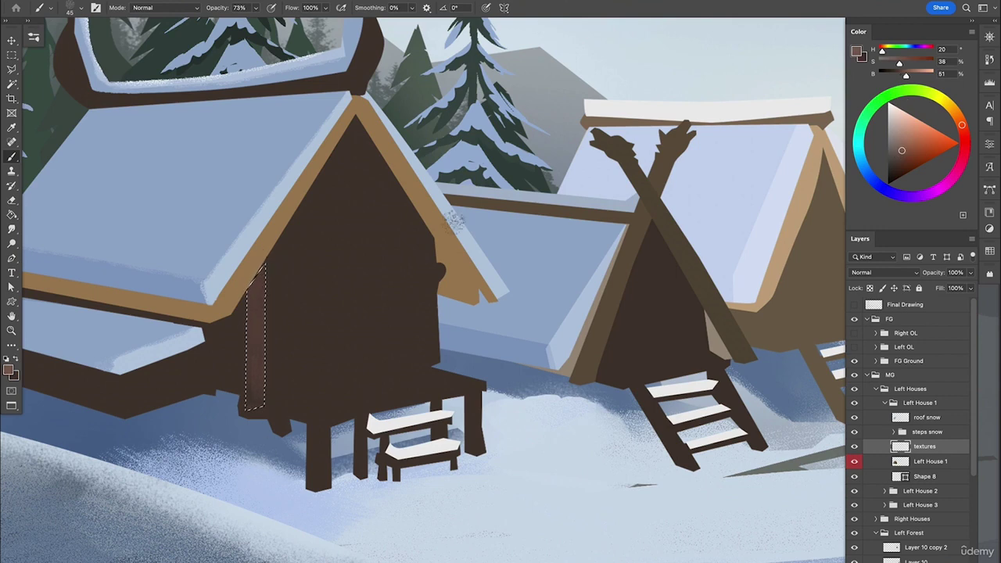
# - Choose the woodgrain brush from the Regular Painting Brushes set
pyautogui.rightClick(814, 219)
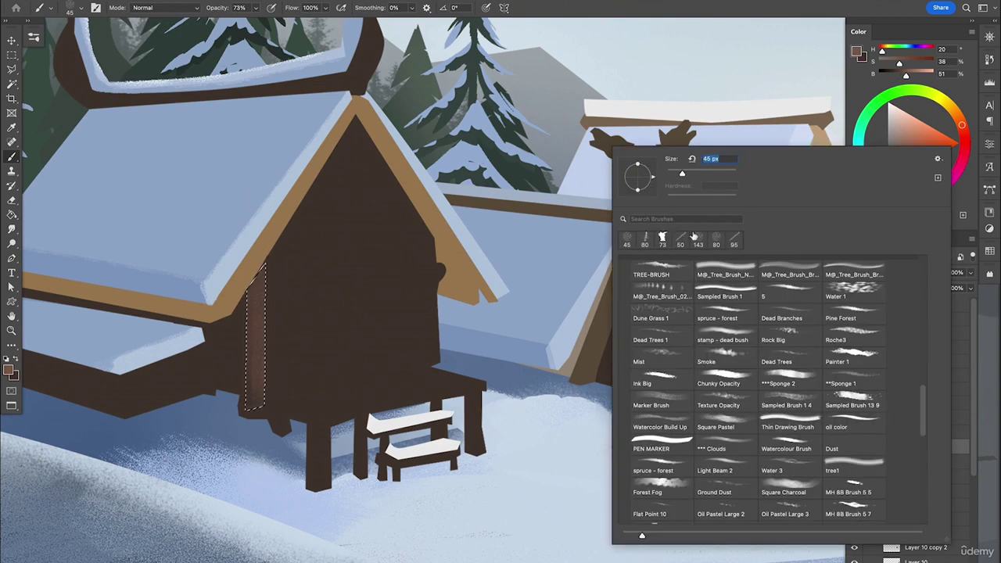
pyautogui.scroll(-5, 688, 376)
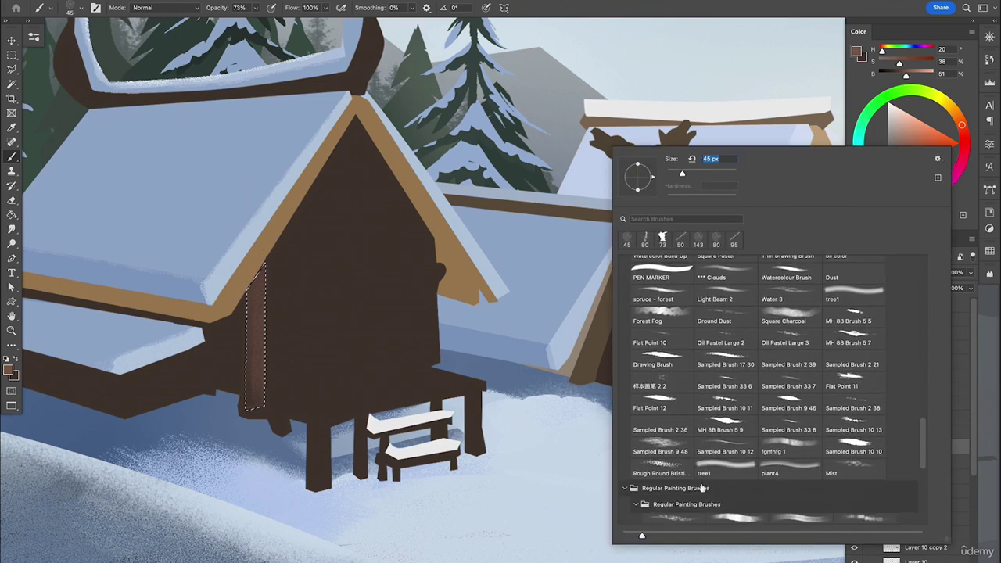
pyautogui.scroll(-5, 810, 478)
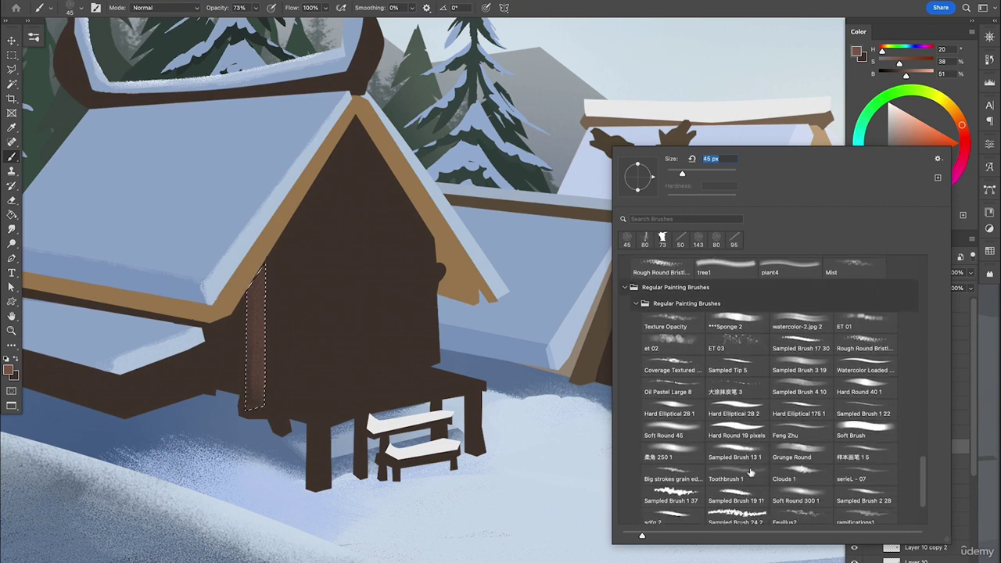
pyautogui.click(645, 239)
pyautogui.scroll(5, 760, 301)
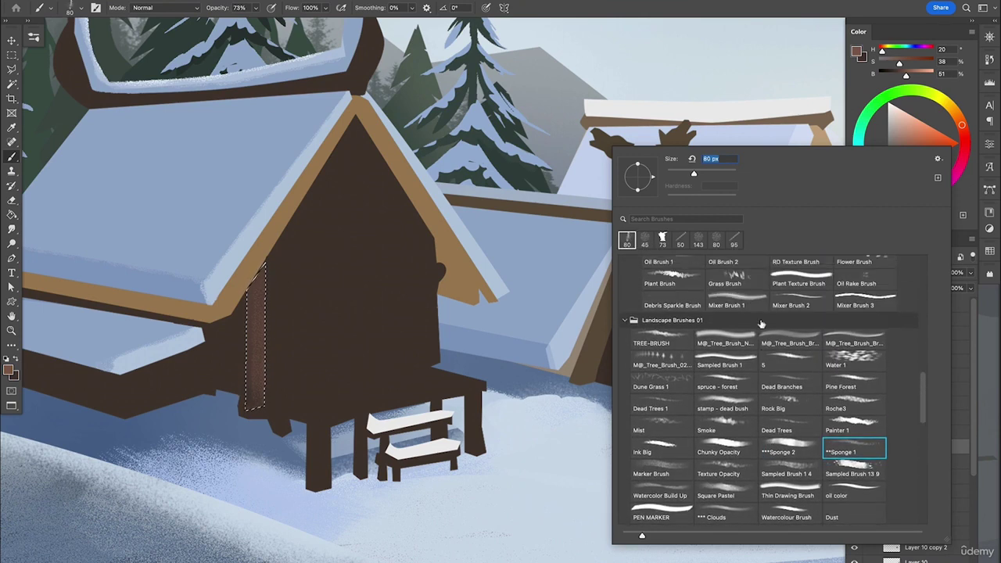
pyautogui.scroll(-10, 670, 326)
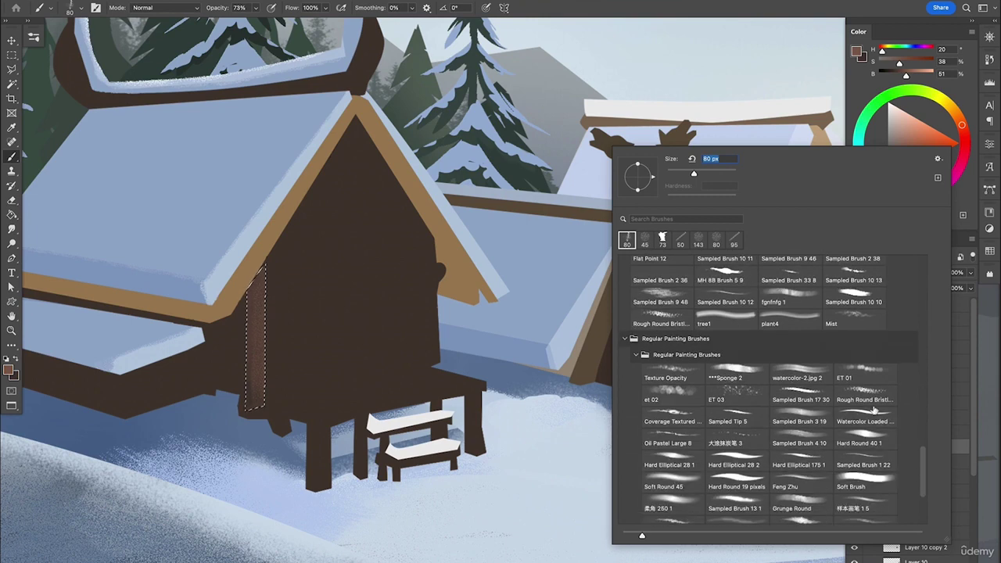
pyautogui.scroll(-3, 749, 420)
pyautogui.click(672, 480)
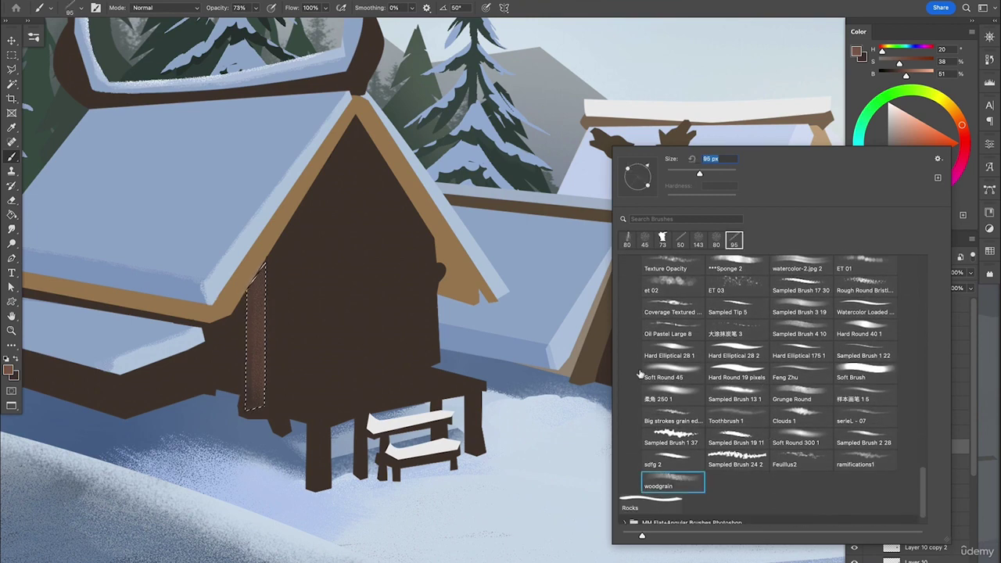
pyautogui.press('Return')
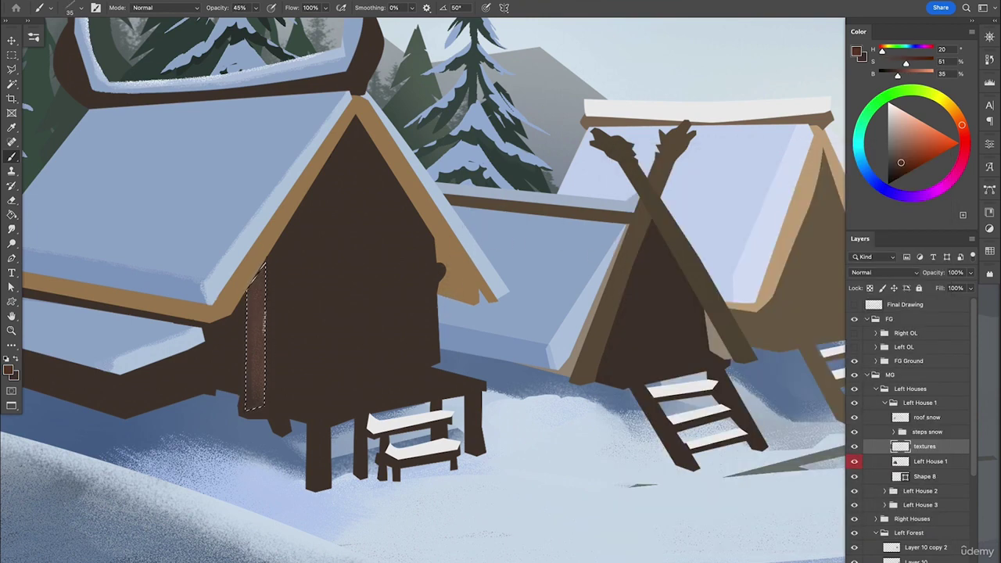
# - Paint dark brown wood grain along the selected plank with hue 20, saturation 100, brightness 18, and clear the selection
pyautogui.click(900, 177)
pyautogui.moveTo(257, 344)
pyautogui.mouseDown()
pyautogui.moveTo(256, 384)
pyautogui.moveTo(255, 271)
pyautogui.mouseUp()
pyautogui.hotkey('ctrl', 'd')
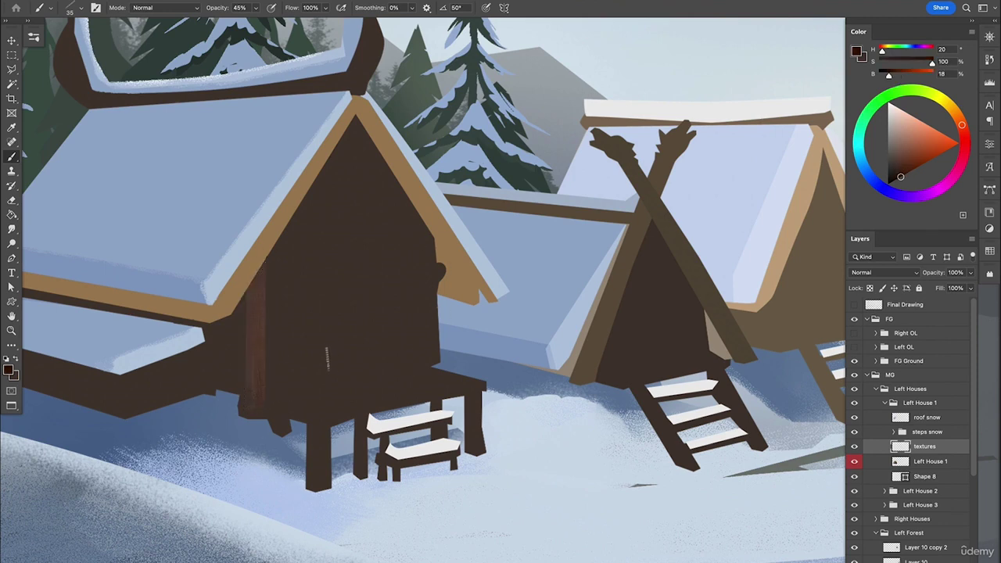
# - Show the Final Drawing sketch and select the next two narrow wall planks beside the textured one with the Polygonal Lasso
pyautogui.press('l')
pyautogui.click(854, 304)
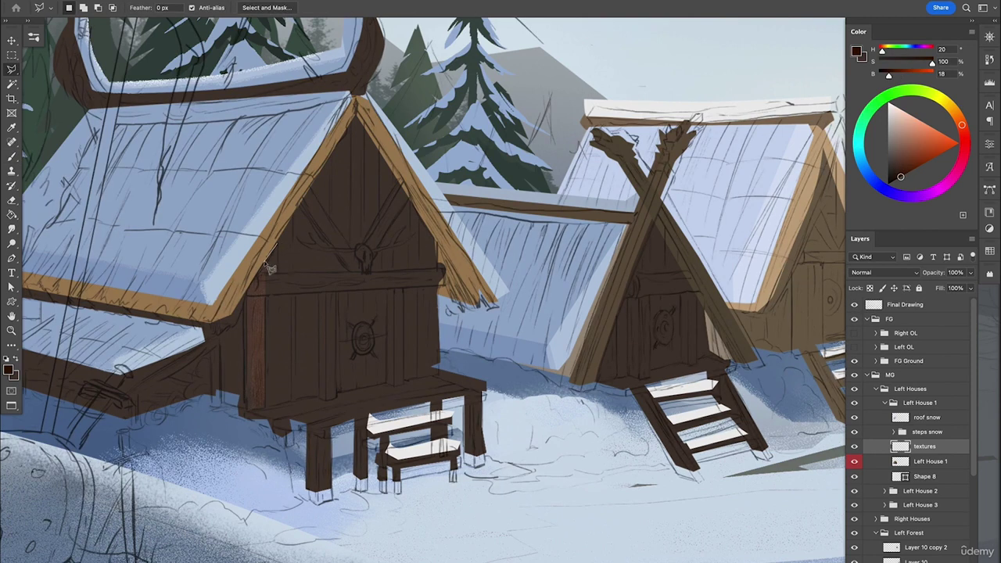
pyautogui.click(266, 245)
pyautogui.click(278, 244)
pyautogui.keyDown('shift'); pyautogui.click(294, 215); pyautogui.keyUp('shift')
pyautogui.click(280, 244)
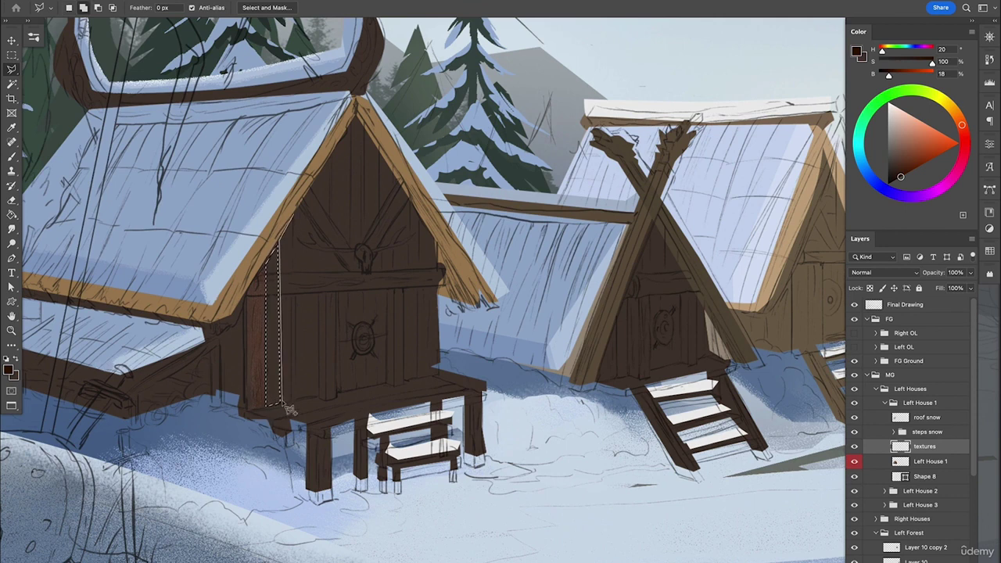
pyautogui.click(281, 402)
pyautogui.click(295, 400)
pyautogui.click(294, 215)
# - Add the adjoining wider wall plank, reaching up to the roof edge, to the selection
pyautogui.keyDown('shift'); pyautogui.click(314, 182); pyautogui.keyUp('shift')
pyautogui.click(295, 214)
pyautogui.click(295, 404)
pyautogui.click(317, 400)
pyautogui.click(314, 183)
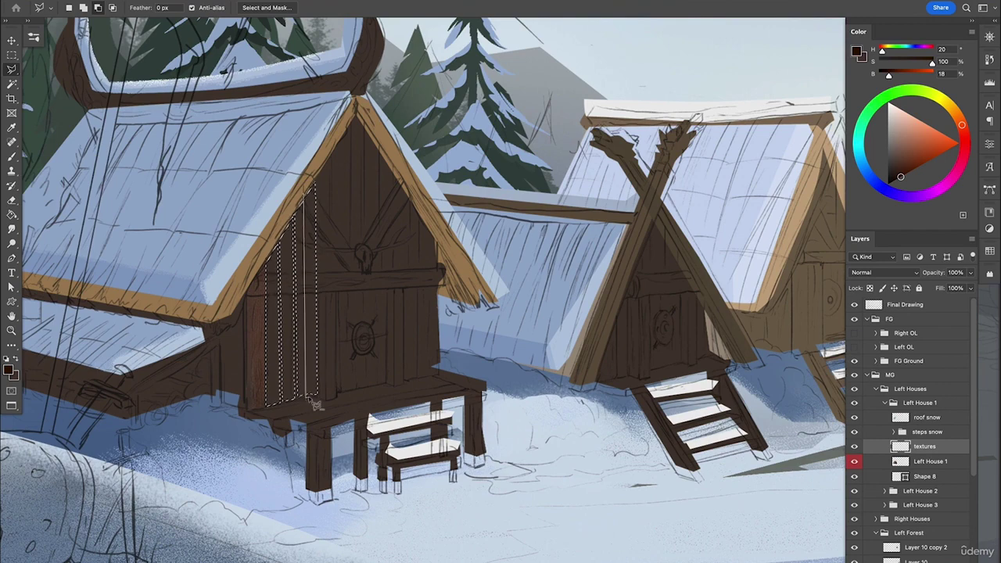
# - Try painting the selected planks with the 73 px ***Sponge 2 brush in a lighter brown
pyautogui.press('b')
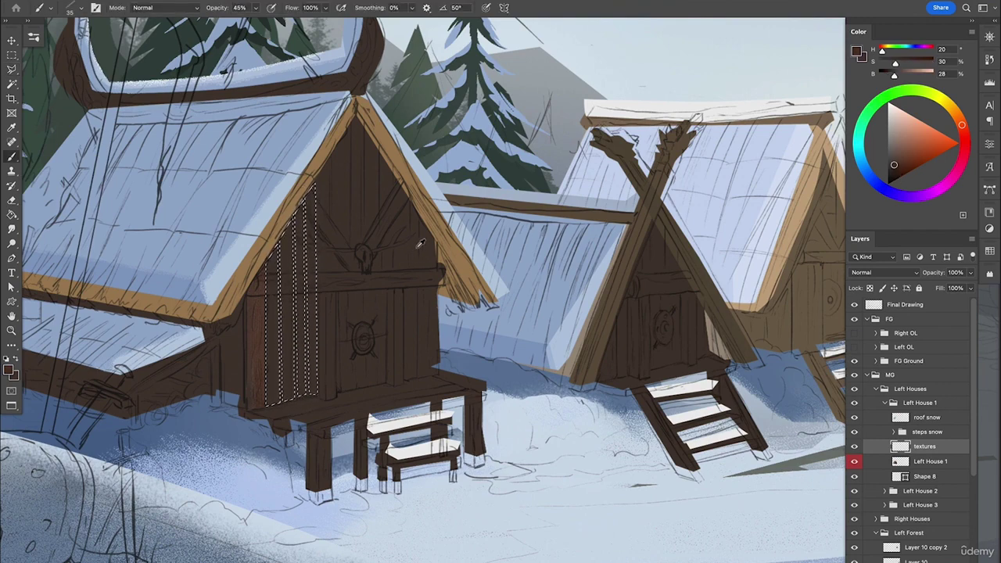
pyautogui.rightClick(608, 246)
pyautogui.moveTo(308, 299); pyautogui.dragTo(270, 316)
pyautogui.rightClick(592, 147)
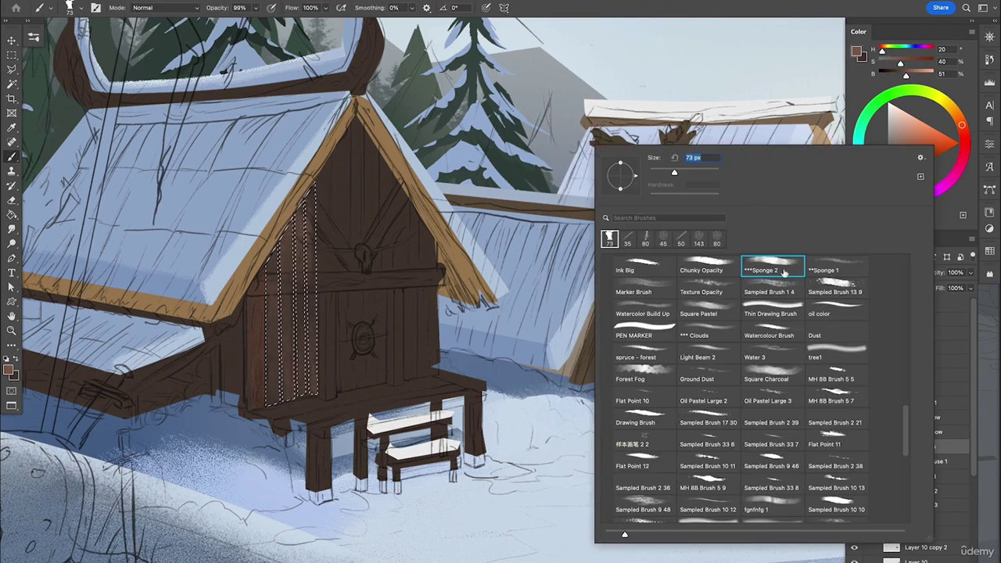
pyautogui.click(297, 242)
pyautogui.press('super+z')
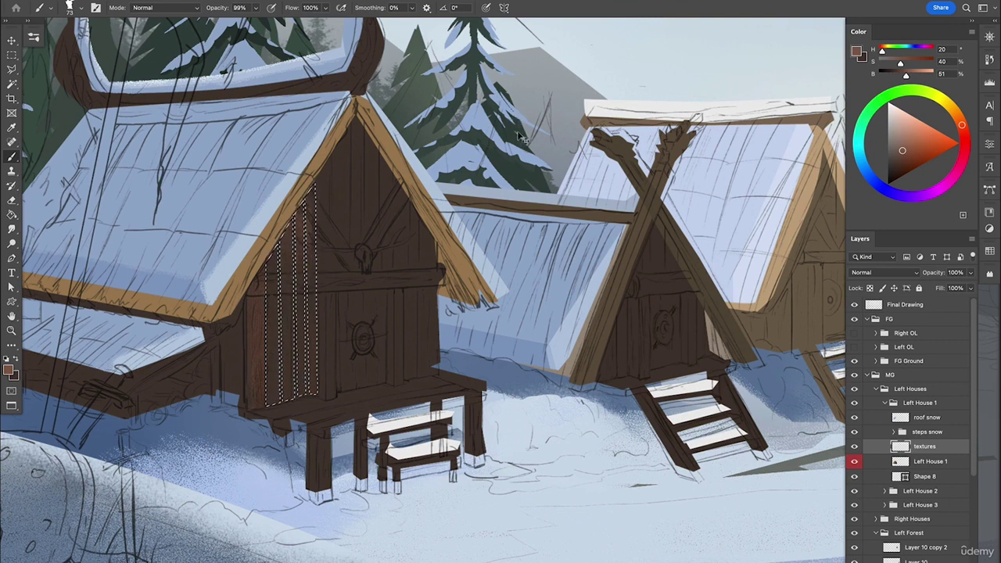
# - Switch to the 80 px **Sponge 1 brush and paint reddish brown texture up the selected planks
pyautogui.rightClick(519, 122)
pyautogui.click(768, 249)
pyautogui.click(365, 213)
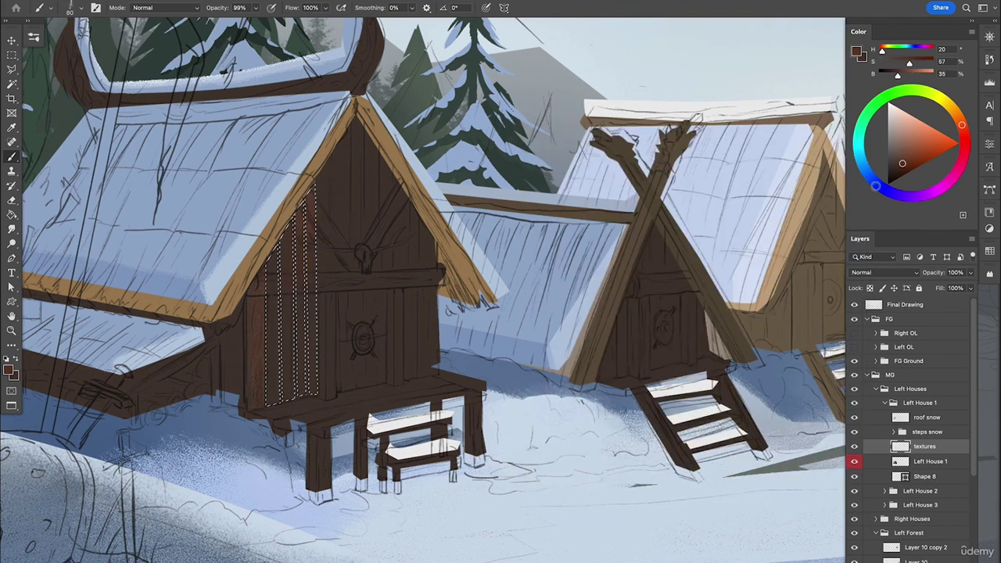
pyautogui.moveTo(291, 394); pyautogui.dragTo(310, 204)
# - Shade the selected front wall planks with darker reddish and blended brown texture strokes, sampling browns from the wall
pyautogui.keyDown('alt'); pyautogui.click(310, 222); pyautogui.keyUp('alt')
pyautogui.click(859, 148)
pyautogui.moveTo(333, 321)
pyautogui.mouseDown()
pyautogui.moveTo(316, 219)
pyautogui.moveTo(312, 454)
pyautogui.mouseUp()
pyautogui.keyDown('alt'); pyautogui.click(314, 336); pyautogui.keyUp('alt')
pyautogui.keyDown('alt'); pyautogui.click(302, 264); pyautogui.keyUp('alt')
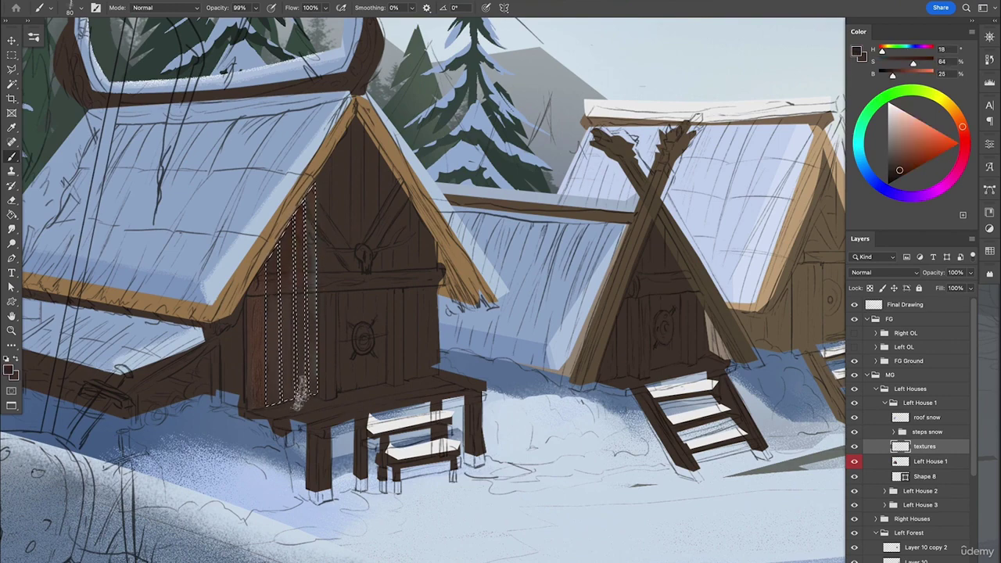
# - Switch to another texture brush, paint light grey-brown streaks on the selected planks at 43% opacity, and clear the selection
pyautogui.rightClick(461, 252)
pyautogui.click(577, 287)
pyautogui.click(329, 513)
pyautogui.press('super+d')
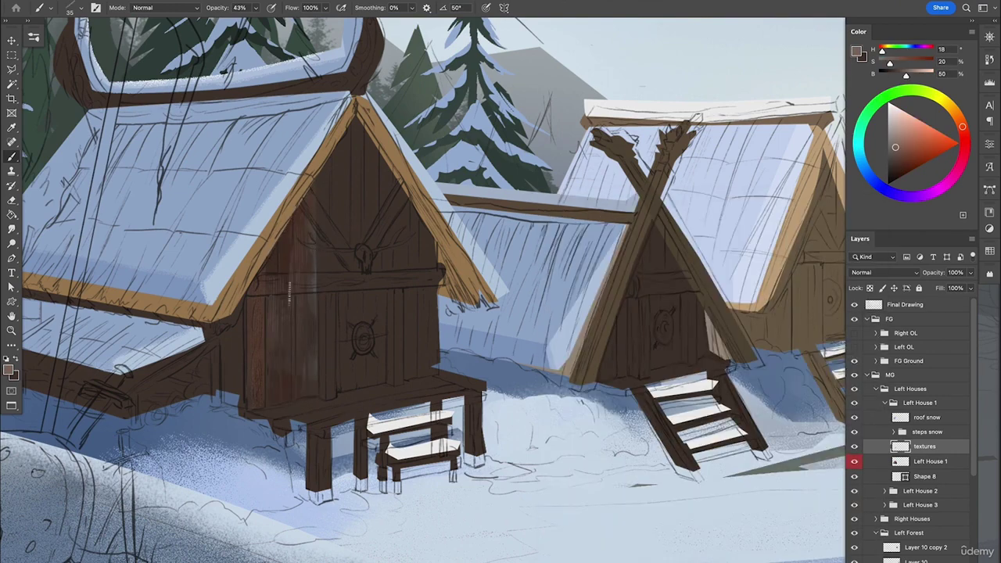
# - Select the next two wall planks beside the textured ones with the Polygonal Lasso, reaching up to the roof edge
pyautogui.press('l')
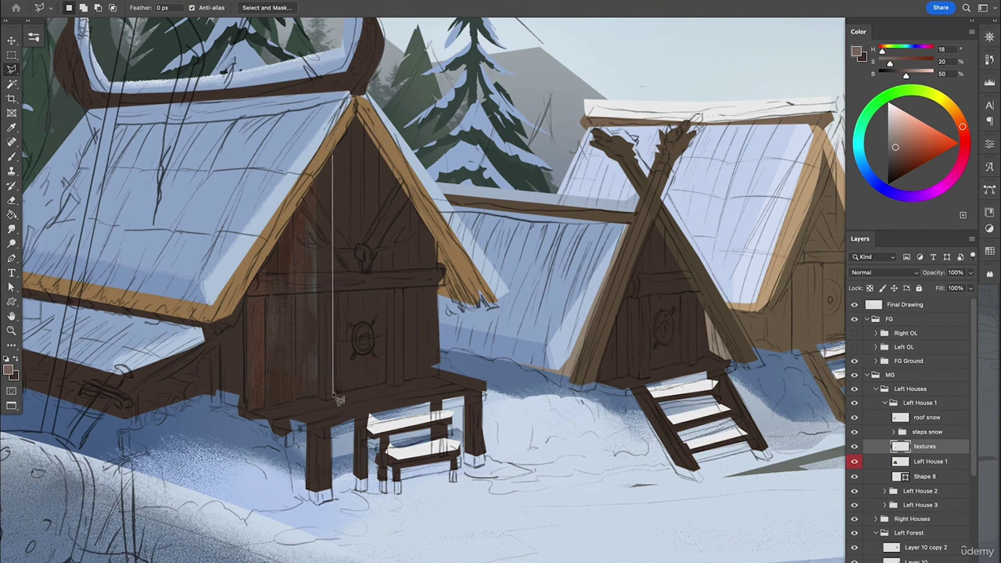
pyautogui.click(336, 394)
pyautogui.click(318, 394)
pyautogui.click(318, 178)
pyautogui.click(332, 155)
pyautogui.keyDown('shift'); pyautogui.click(349, 130); pyautogui.keyUp('shift')
pyautogui.click(349, 389)
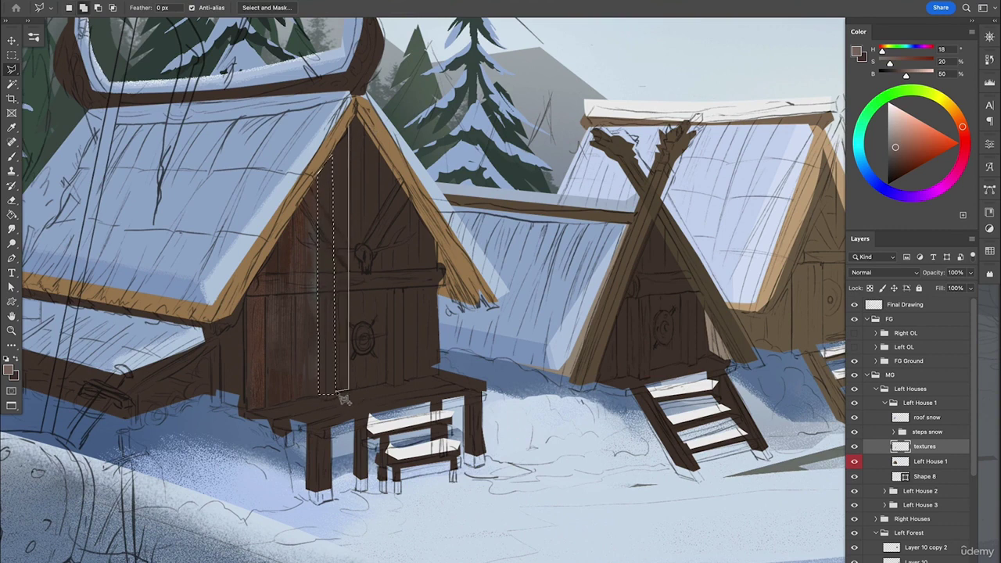
pyautogui.click(337, 392)
pyautogui.click(337, 151)
pyautogui.click(349, 131)
# - Add the plank under the gable peak and its right-hand neighbour to the selection, following the roof slope
pyautogui.keyDown('shift'); pyautogui.click(365, 135); pyautogui.keyUp('shift')
pyautogui.click(365, 384)
pyautogui.click(352, 387)
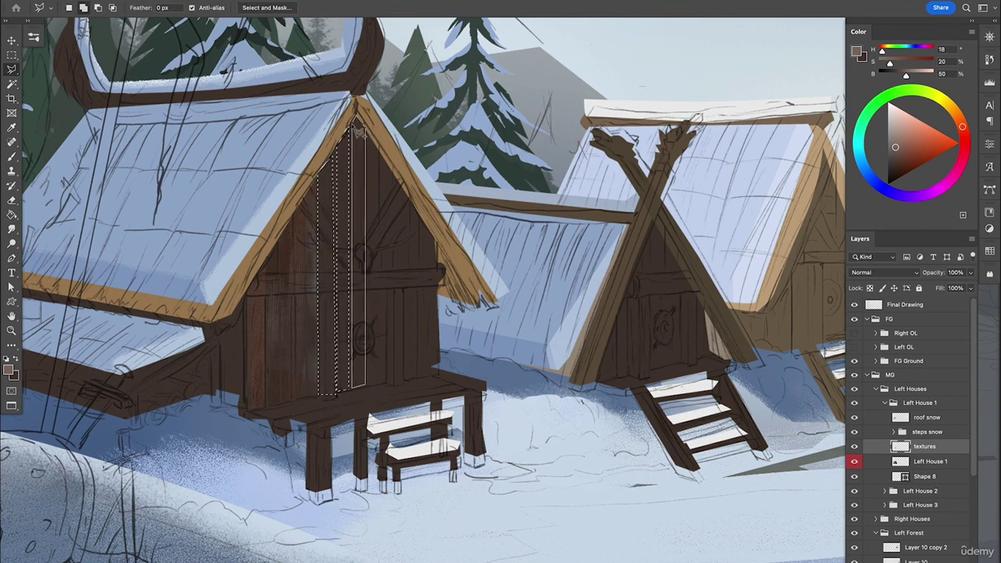
pyautogui.click(351, 126)
pyautogui.click(365, 135)
pyautogui.keyDown('shift'); pyautogui.click(369, 136); pyautogui.keyUp('shift')
pyautogui.click(369, 384)
pyautogui.click(385, 382)
pyautogui.click(385, 161)
pyautogui.click(369, 136)
# - Add the remaining planks out to the wall's right edge to the selection
pyautogui.keyDown('shift'); pyautogui.click(388, 165); pyautogui.keyUp('shift')
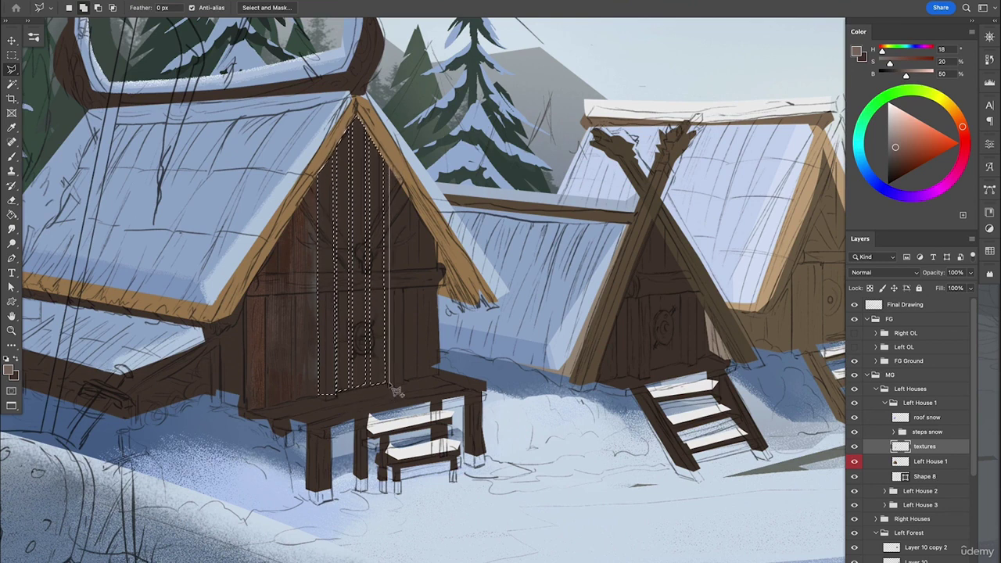
pyautogui.click(389, 384)
pyautogui.click(405, 382)
pyautogui.click(405, 186)
pyautogui.click(388, 166)
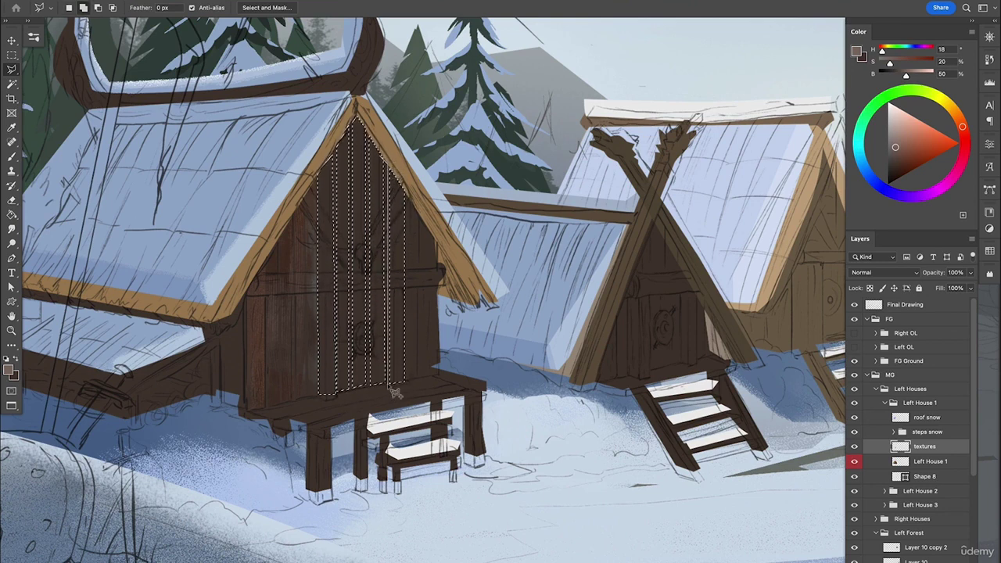
pyautogui.keyDown('shift'); pyautogui.click(436, 239); pyautogui.keyUp('shift')
pyautogui.click(436, 376)
pyautogui.click(408, 383)
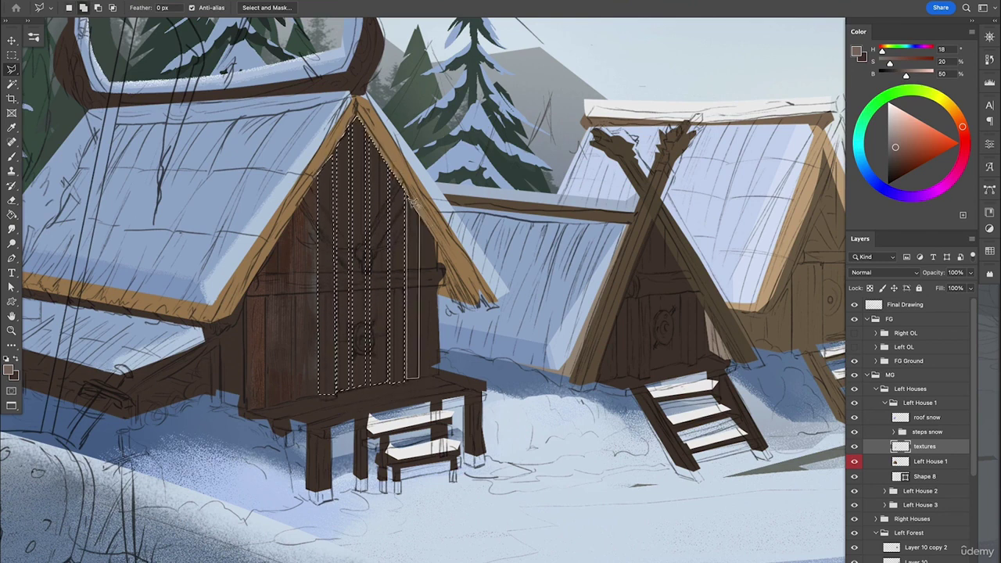
pyautogui.click(405, 188)
pyautogui.click(437, 239)
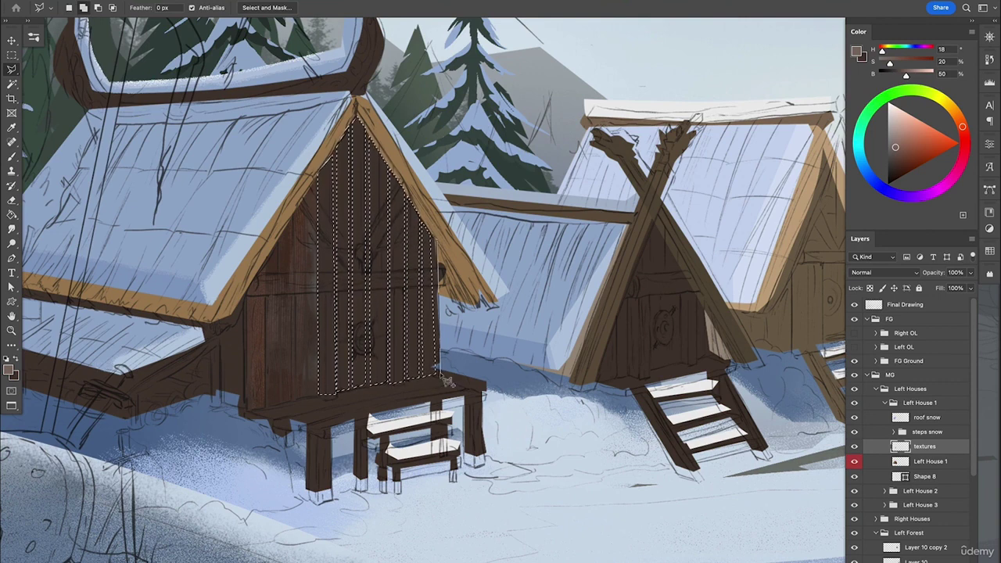
# - Paint varied brown wood texture on the selected planks with the 45 px brush, raising its opacity to 73%, and deselect
pyautogui.press('b')
pyautogui.keyDown('alt'); pyautogui.click(281, 242); pyautogui.keyUp('alt')
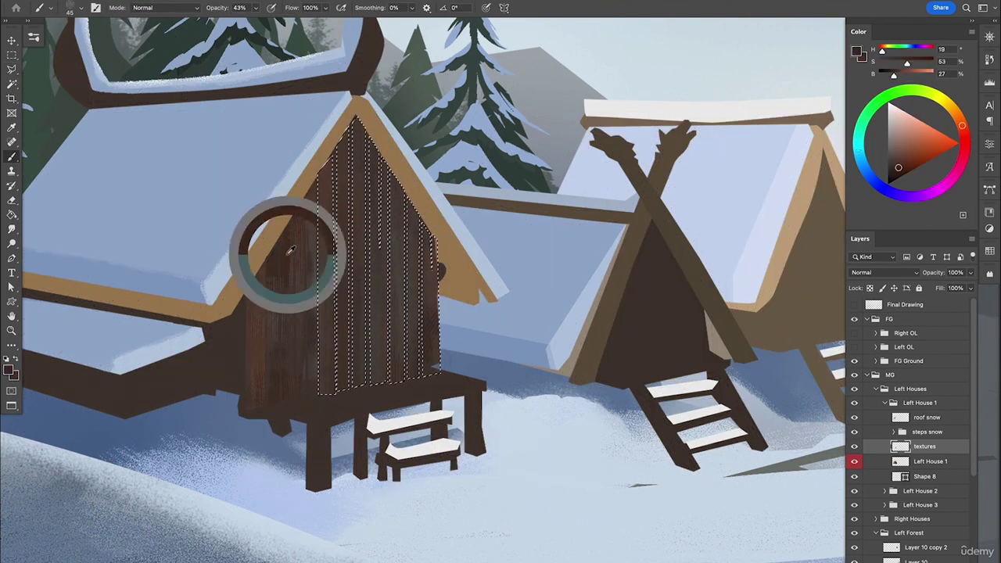
pyautogui.moveTo(255, 8); pyautogui.dragTo(261, 28)
pyautogui.keyDown('alt'); pyautogui.click(400, 401); pyautogui.keyUp('alt')
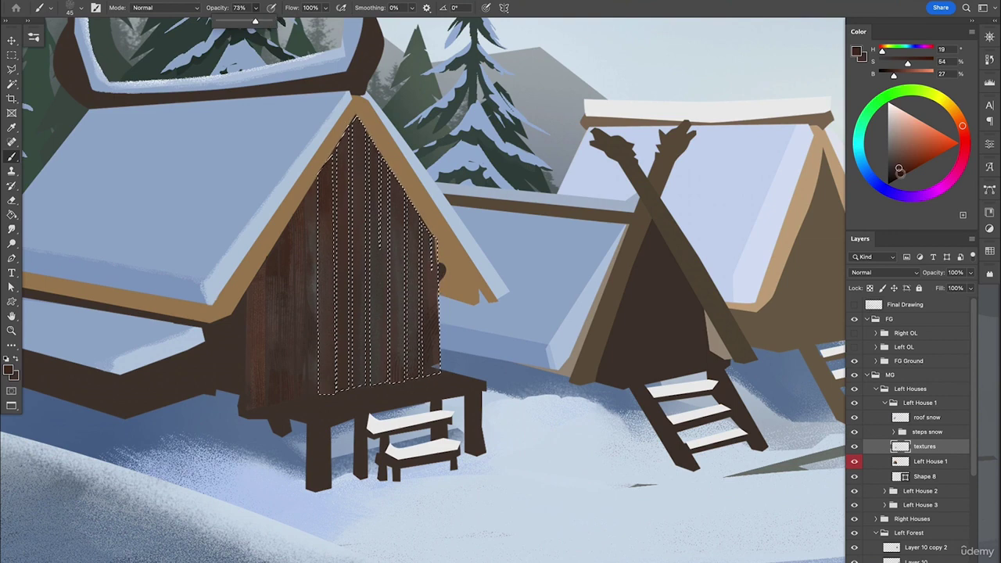
pyautogui.hotkey('ctrl', 'd')
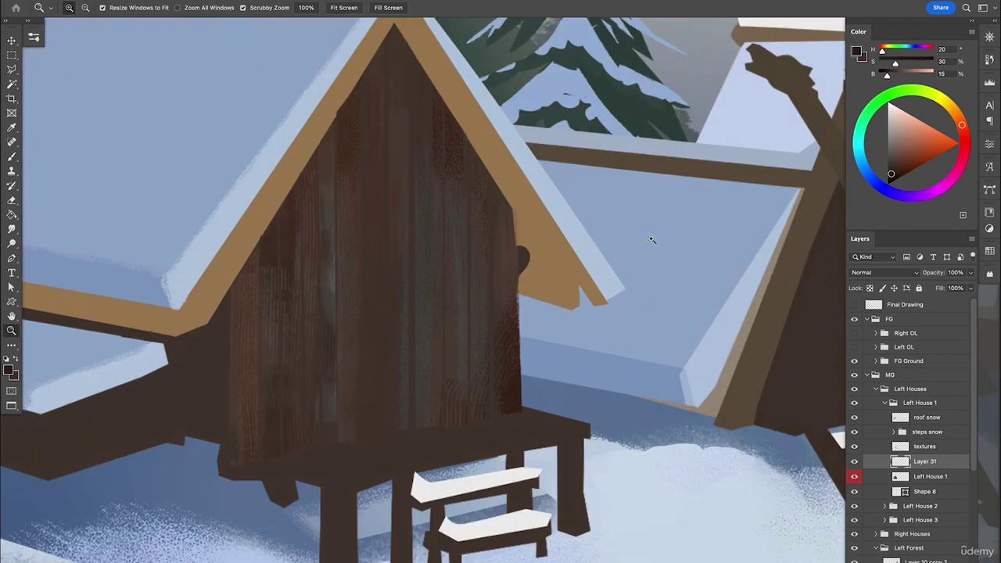
# - On Layer 31, select two thin vertical seams between the planks near the gable peak with the Polygonal Lasso
pyautogui.press('l')
pyautogui.click(390, 32)
pyautogui.click(387, 62)
pyautogui.click(390, 59)
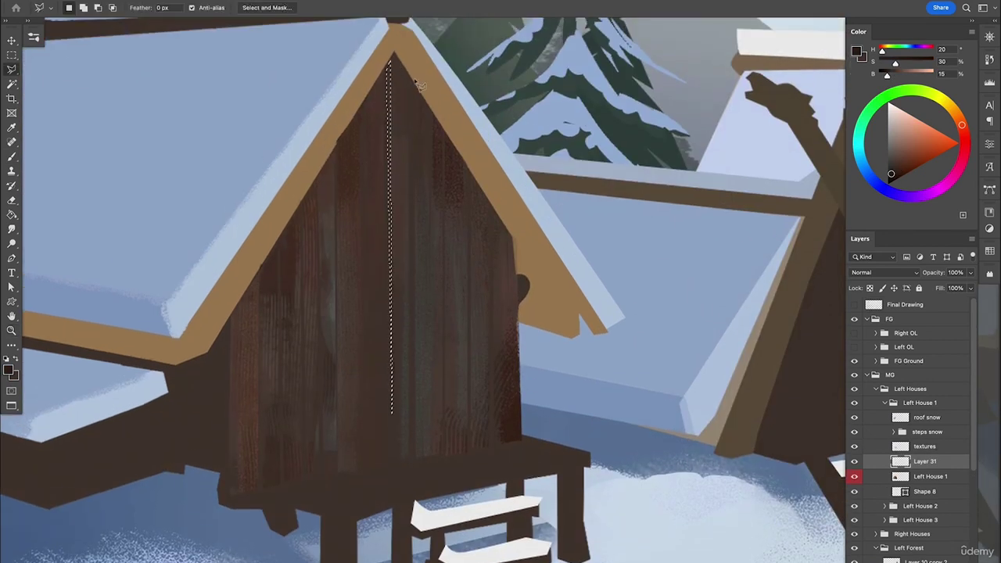
pyautogui.keyDown('shift'); pyautogui.click(415, 87); pyautogui.keyUp('shift')
pyautogui.click(417, 455)
pyautogui.click(413, 453)
pyautogui.click(415, 88)
# - Add thin seams along the wall's left edge and the right side of the first plank to the selection
pyautogui.keyDown('shift'); pyautogui.click(231, 319); pyautogui.keyUp('shift')
pyautogui.click(233, 493)
pyautogui.doubleClick(227, 492)
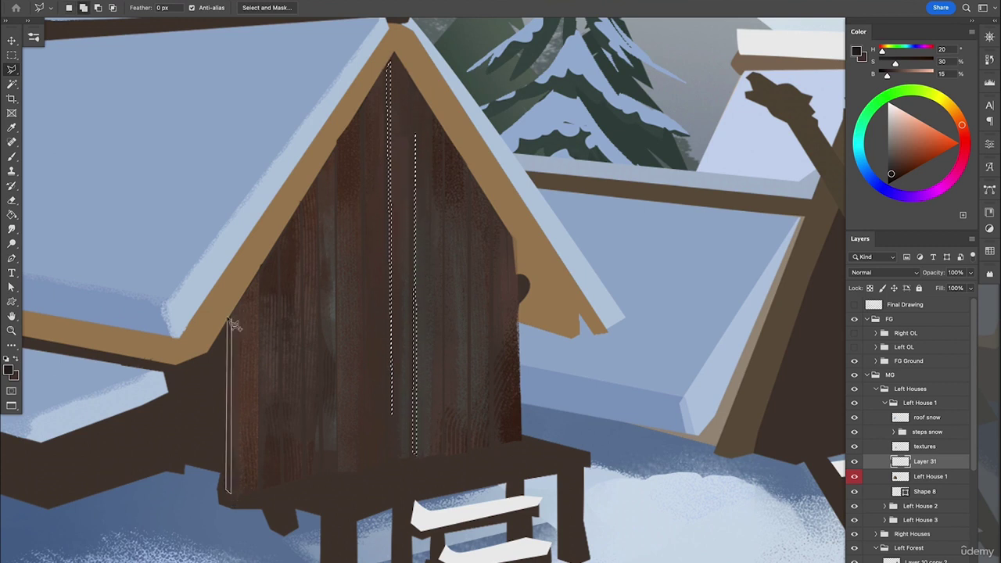
pyautogui.keyDown('shift'); pyautogui.click(262, 266); pyautogui.keyUp('shift')
pyautogui.click(264, 491)
pyautogui.doubleClick(260, 491)
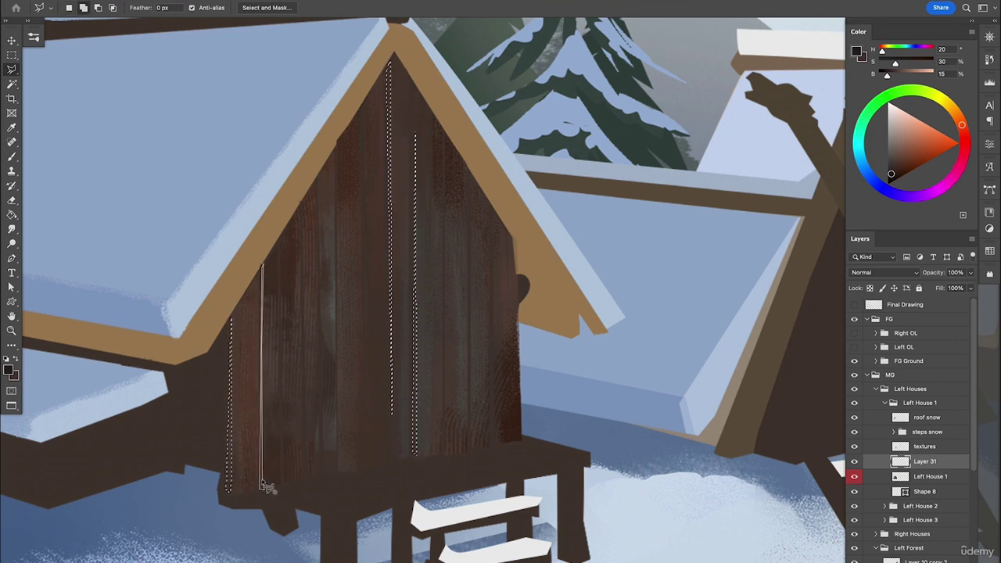
# - Add short partial seams between the planks on the left half of the wall, at its base and below the roof
pyautogui.keyDown('shift'); pyautogui.click(283, 422); pyautogui.keyUp('shift')
pyautogui.keyDown('shift'); pyautogui.click(322, 364); pyautogui.keyUp('shift')
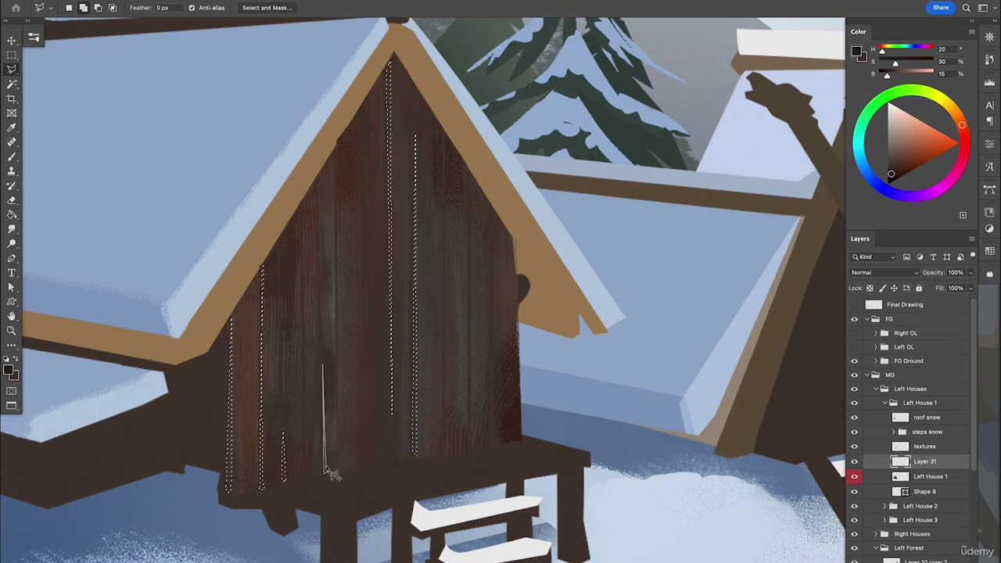
pyautogui.click(326, 471)
pyautogui.doubleClick(322, 472)
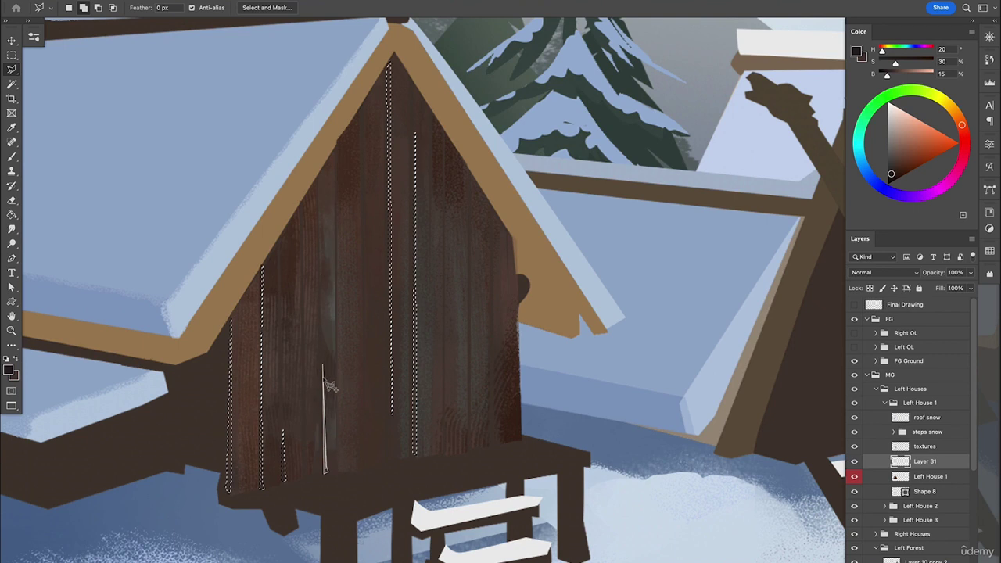
pyautogui.doubleClick(367, 104)
pyautogui.keyDown('shift'); pyautogui.click(319, 173); pyautogui.keyUp('shift')
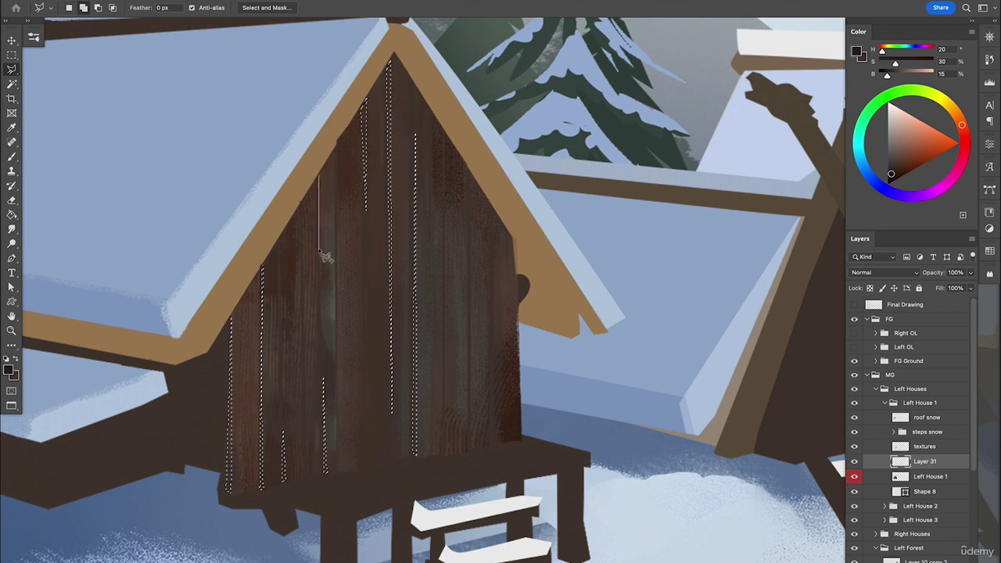
# - Add the thin seams between the planks on the right half of the wall to the selection
pyautogui.doubleClick(451, 143)
pyautogui.keyDown('shift'); pyautogui.click(470, 174); pyautogui.keyUp('shift')
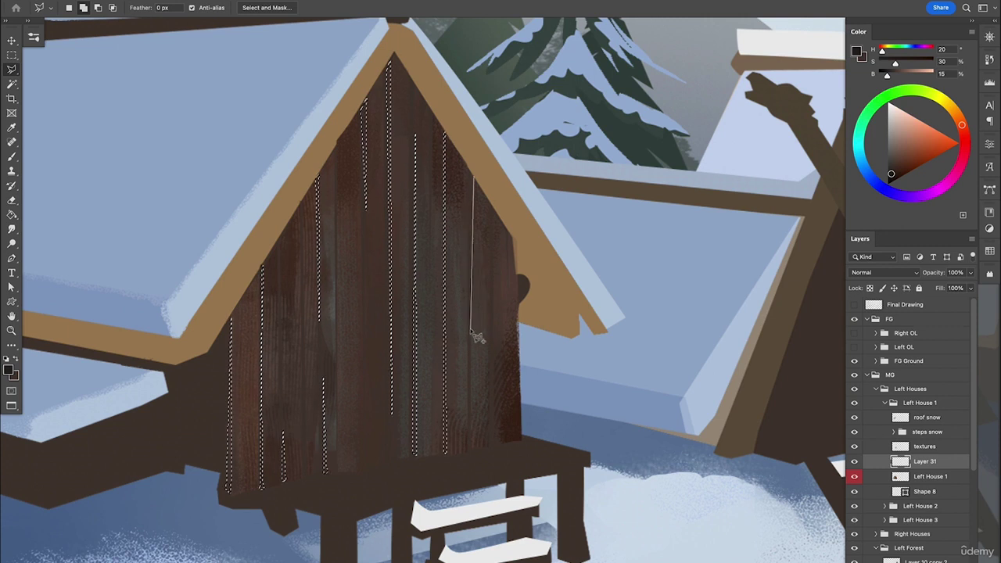
pyautogui.click(470, 450)
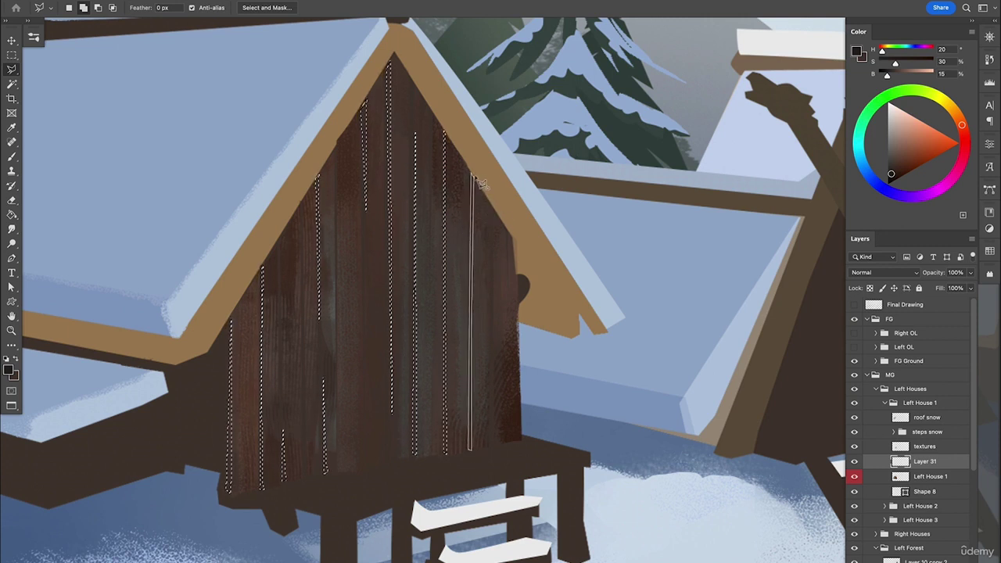
pyautogui.doubleClick(474, 179)
pyautogui.keyDown('shift'); pyautogui.click(495, 208); pyautogui.keyUp('shift')
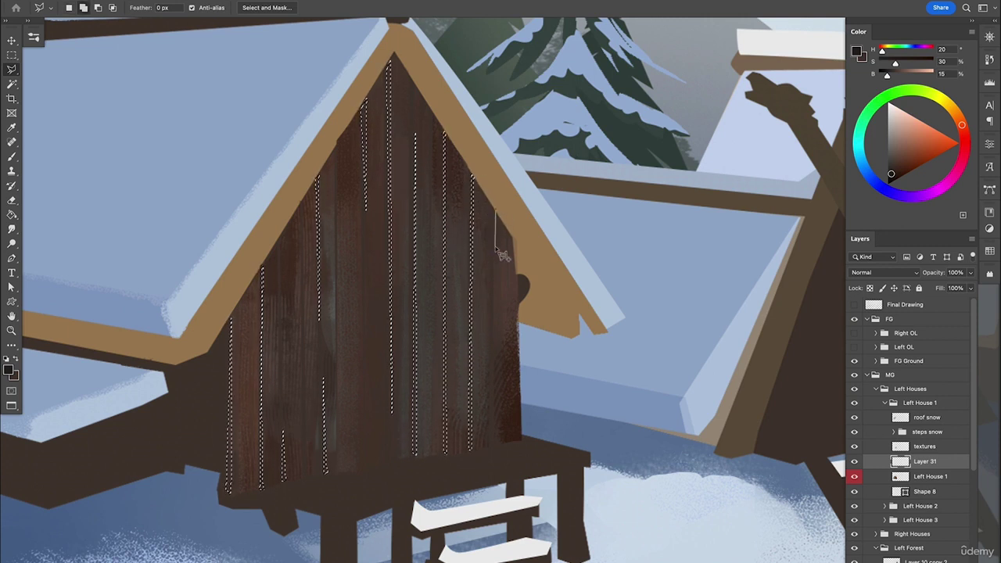
pyautogui.click(496, 442)
pyautogui.doubleClick(497, 211)
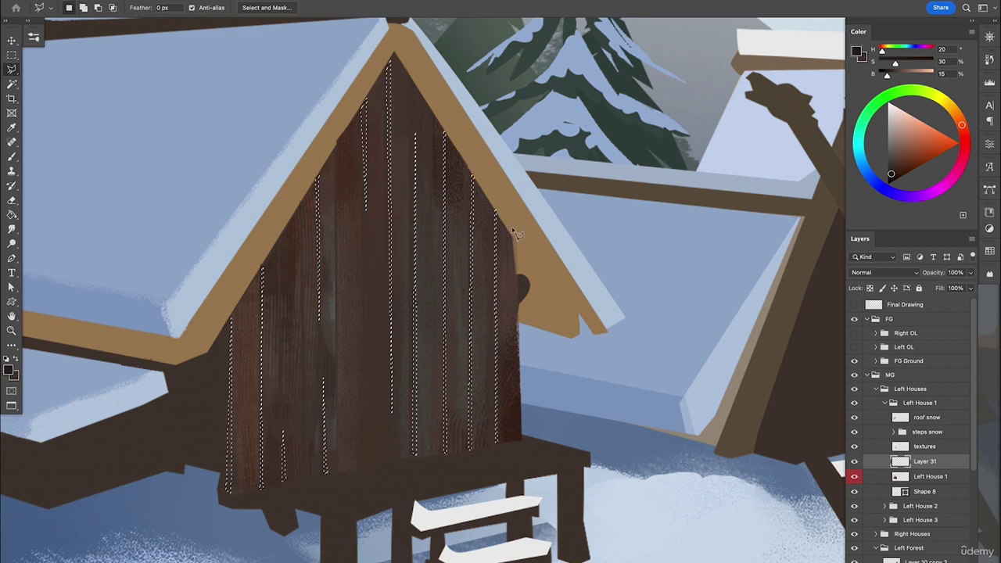
pyautogui.keyDown('shift'); pyautogui.click(506, 229); pyautogui.keyUp('shift')
pyautogui.click(510, 318)
pyautogui.doubleClick(509, 232)
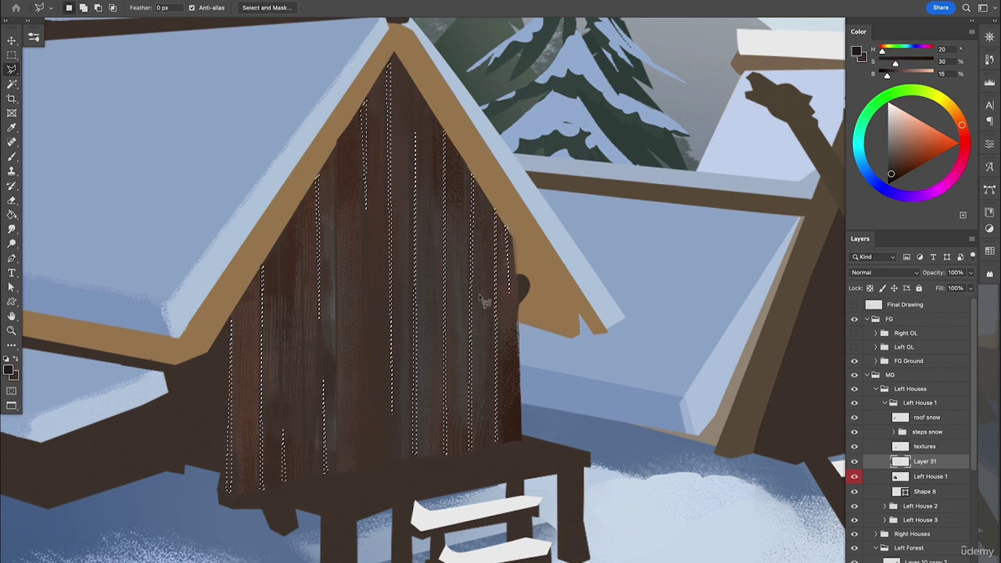
# - Fill the selected plank seams with the very dark brown using the Paint Bucket and deselect
pyautogui.press('g')
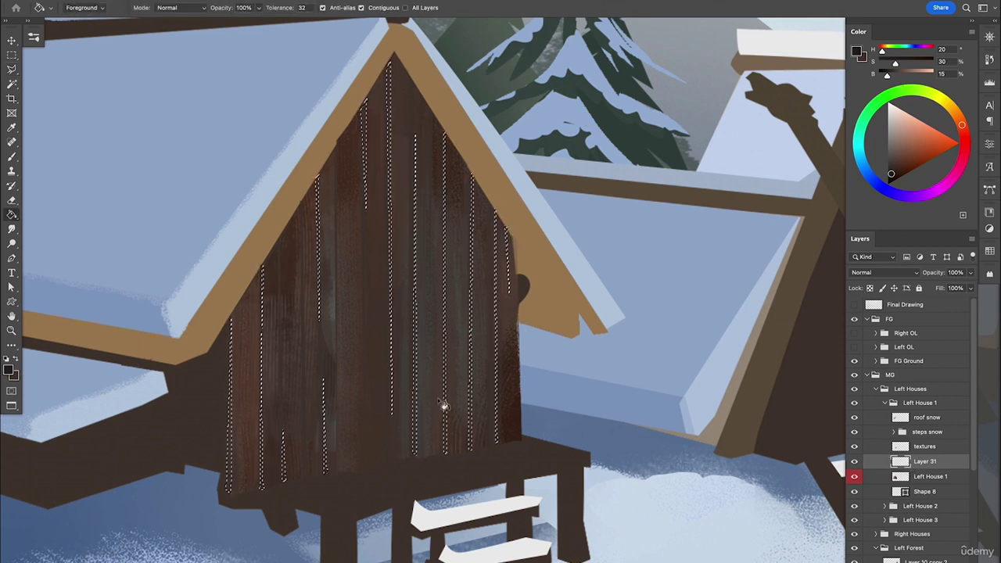
pyautogui.click(416, 452)
pyautogui.press('super+d')
# - Shade the selected horizontal beam in darker browns, going down to H 21, S 23, B 15, and clear the selection
pyautogui.press('z')
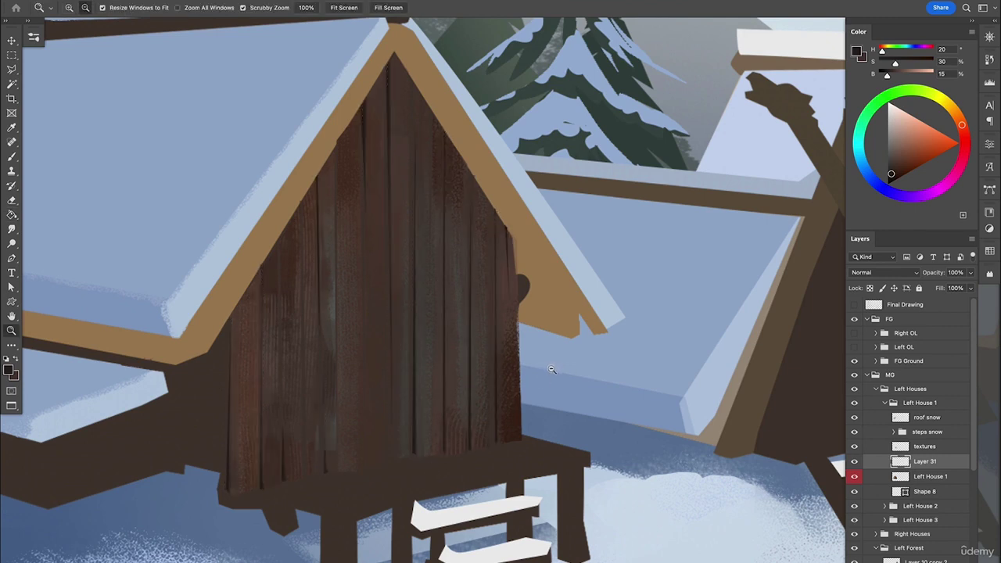
pyautogui.keyDown('alt'); pyautogui.click(555, 371); pyautogui.keyUp('alt')
pyautogui.keyDown('alt'); pyautogui.click(556, 403); pyautogui.keyUp('alt')
pyautogui.keyDown('alt'); pyautogui.click(556, 402); pyautogui.keyUp('alt')
pyautogui.moveTo(586, 383); pyautogui.dragTo(445, 369)
pyautogui.press('v')
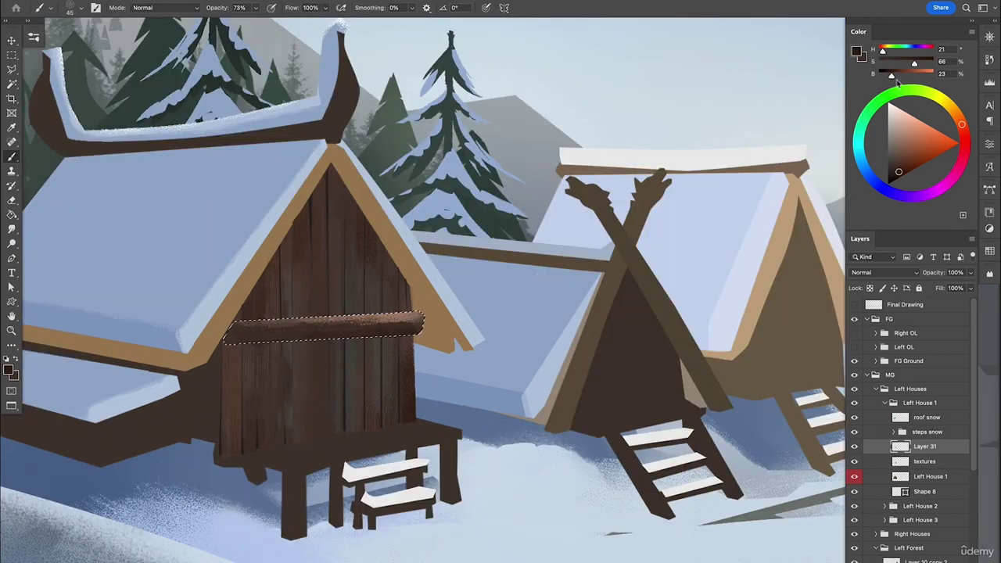
pyautogui.moveTo(913, 63); pyautogui.dragTo(905, 64)
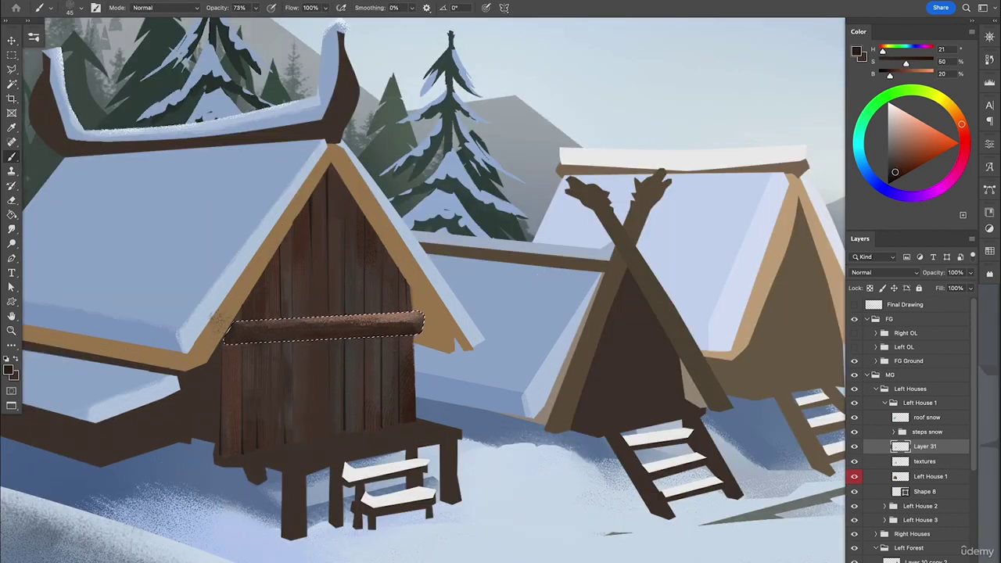
pyautogui.click(890, 174)
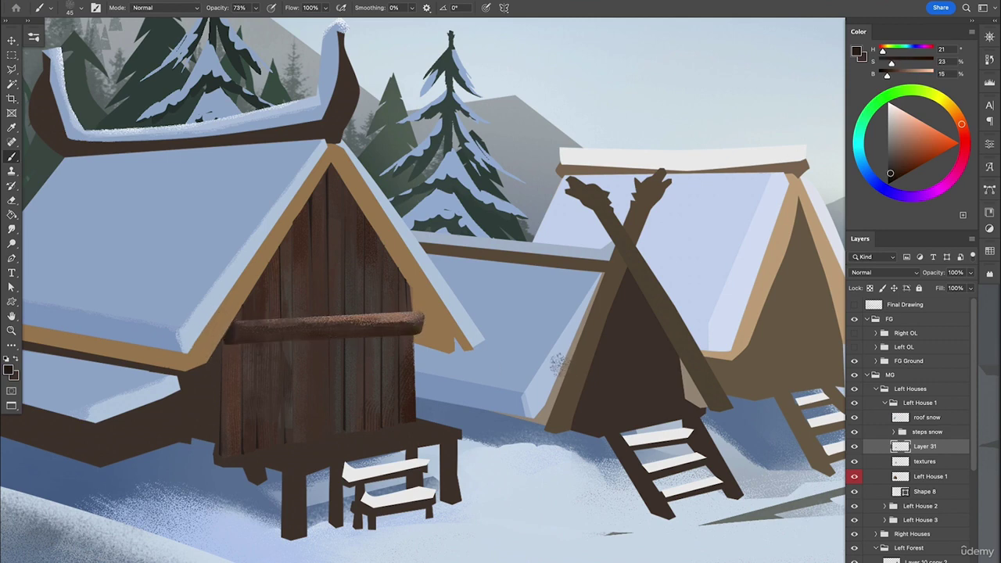
pyautogui.hotkey('ctrl', 'd')
# - Lasso a thin jagged crack along the horizontal beam and paint it dark brown
pyautogui.press('l')
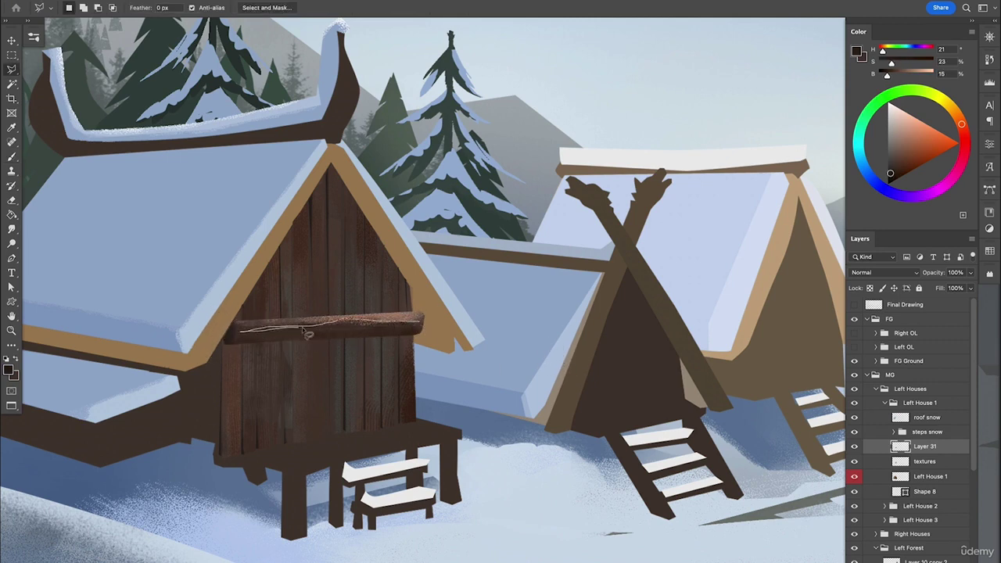
pyautogui.doubleClick(426, 328)
pyautogui.press('b')
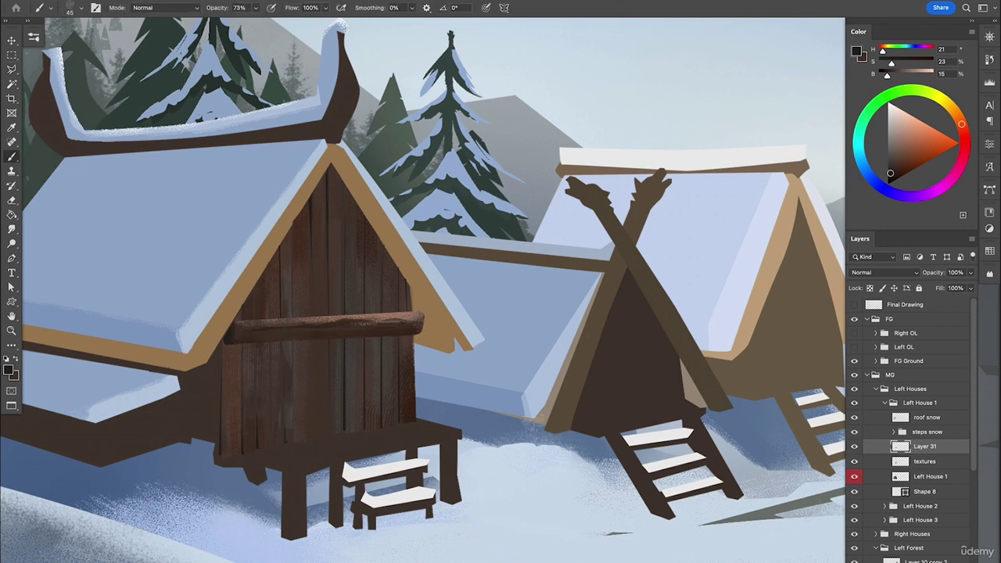
# - Paint highlights along the beam's crack in a light reddish brown (H 21, S 39, B 73) and clear the selection
pyautogui.click(908, 136)
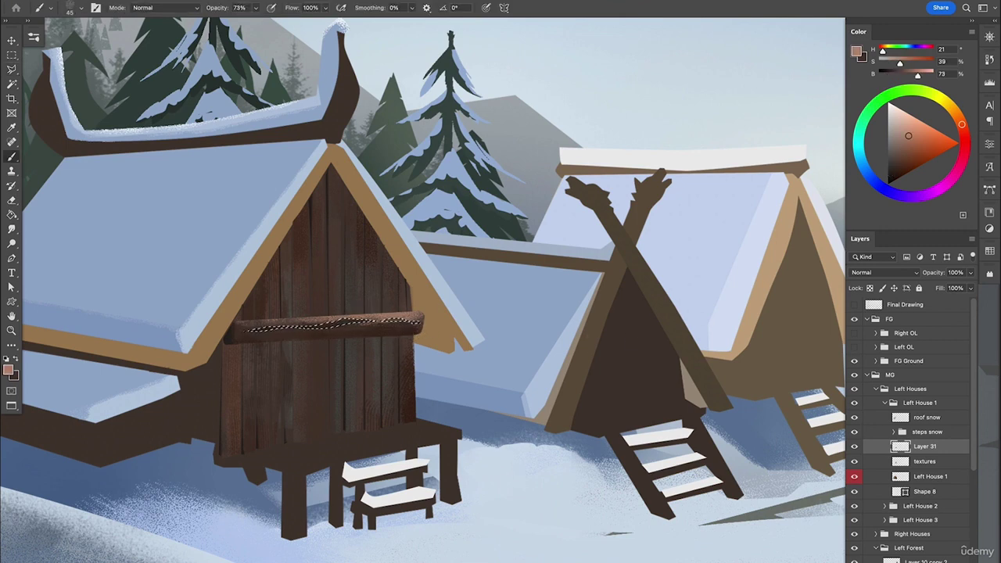
pyautogui.click(221, 0)
pyautogui.click(239, 36)
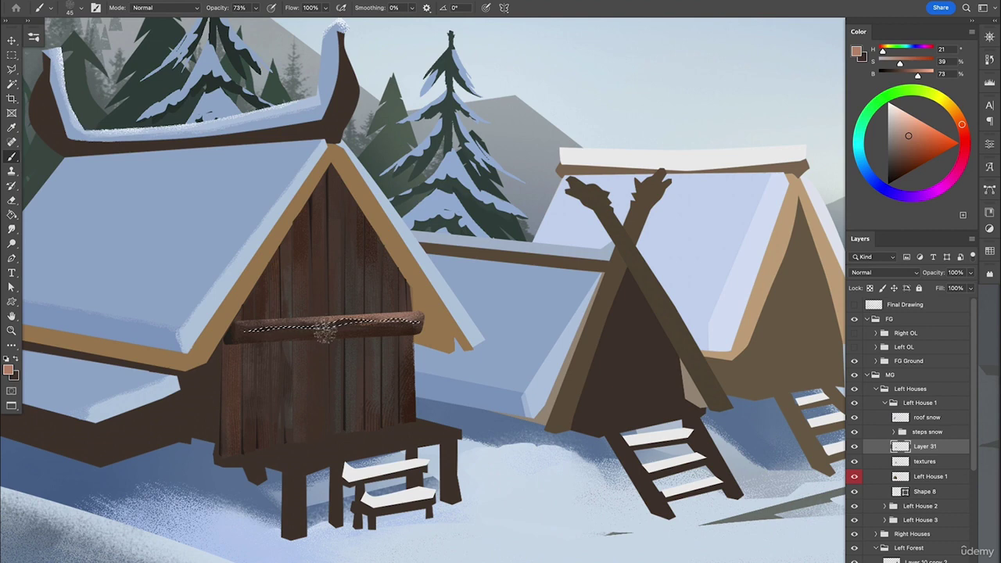
pyautogui.keyDown('super'); pyautogui.click(333, 335); pyautogui.keyUp('super')
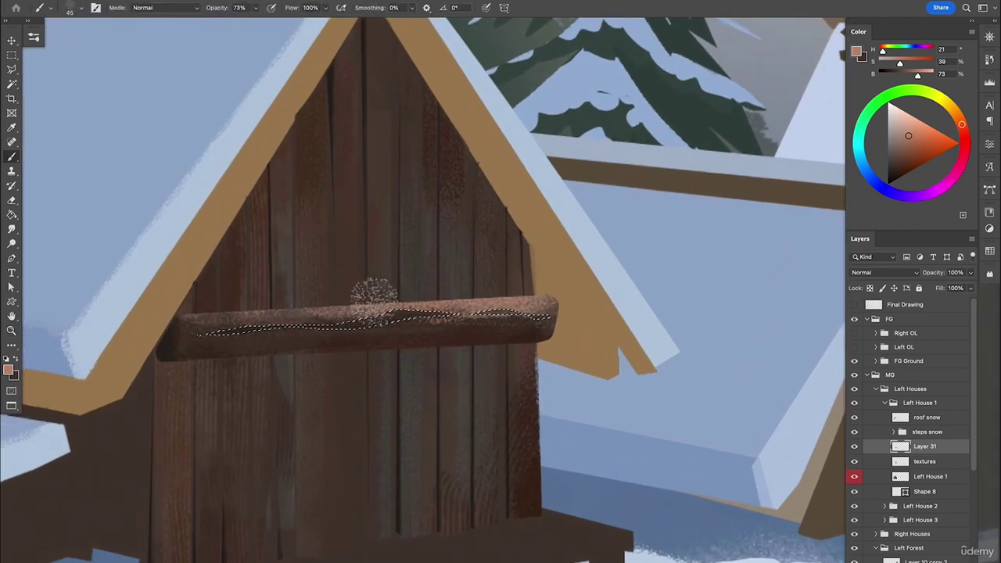
pyautogui.press('super+d')
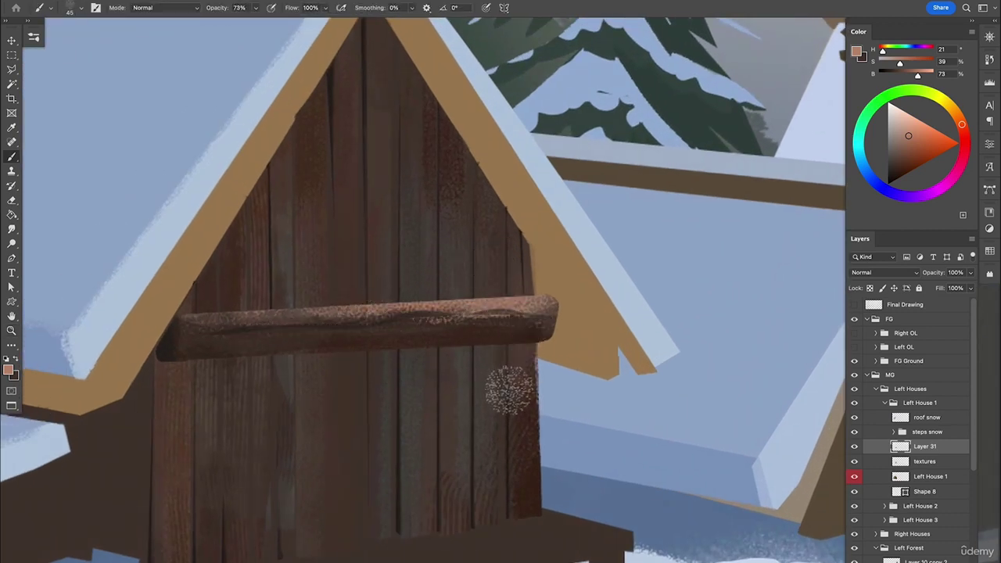
pyautogui.keyDown('alt'); pyautogui.keyDown('super'); pyautogui.click(525, 336); pyautogui.keyUp('super'); pyautogui.keyUp('alt')
pyautogui.press('super+0')
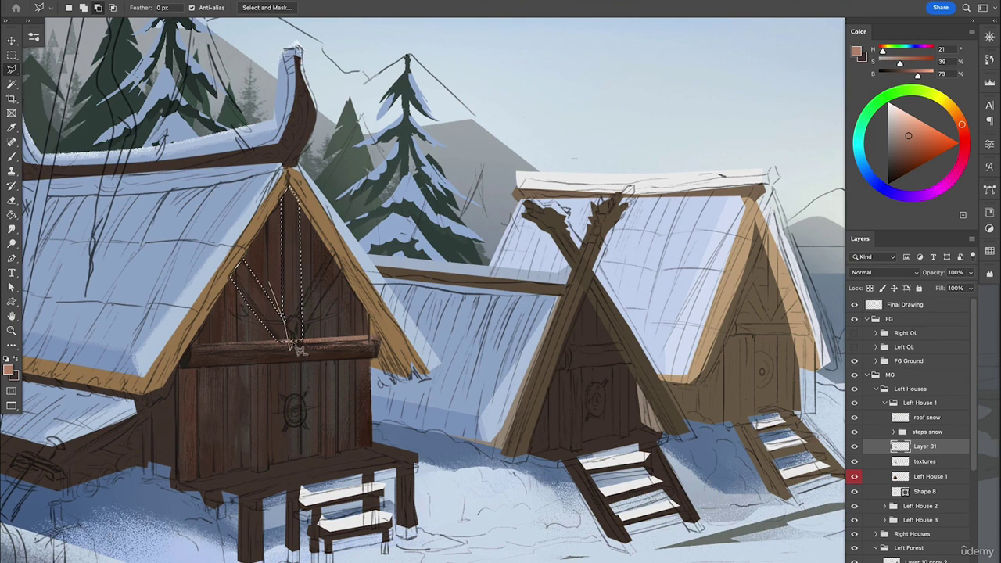
# - Finish selecting the gable's vertical post and left diagonal brace, and fill them with dark brown (H 20, S 24, B 34)
pyautogui.click(270, 283)
pyautogui.press('b')
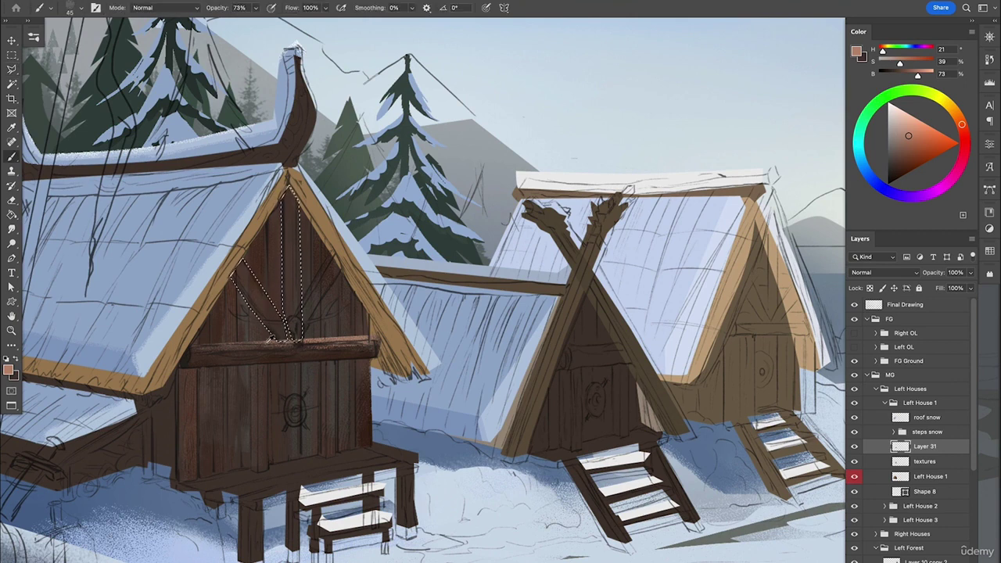
pyautogui.keyDown('alt'); pyautogui.click(174, 433); pyautogui.keyUp('alt')
pyautogui.moveTo(896, 170); pyautogui.dragTo(894, 160)
pyautogui.press('g')
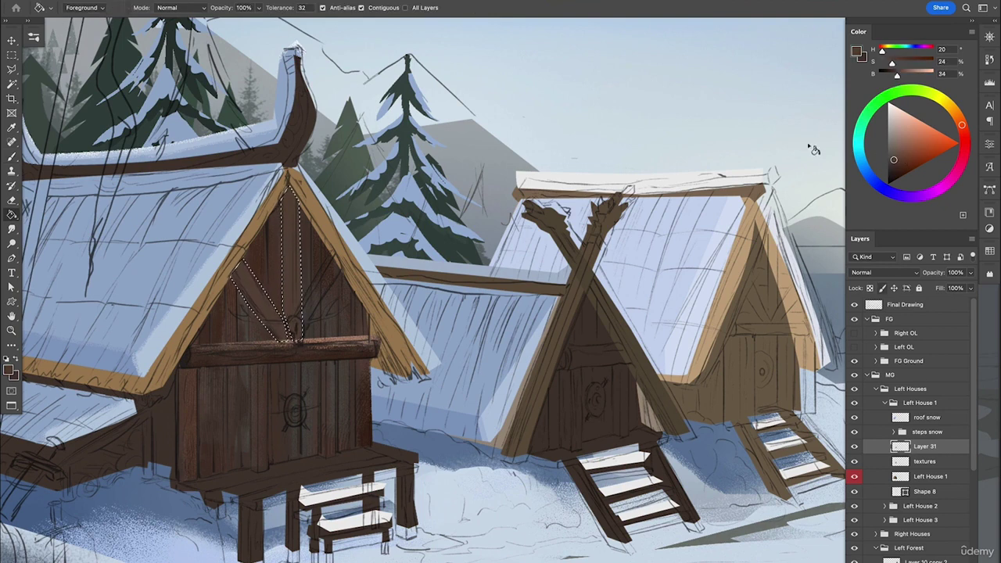
# - Brush wood texture over the selected gable post and brace in dark brown (H 23, S 40, B 20) and greyish brown (H 23, S 17, B 41)
pyautogui.press('b')
pyautogui.rightClick(508, 178)
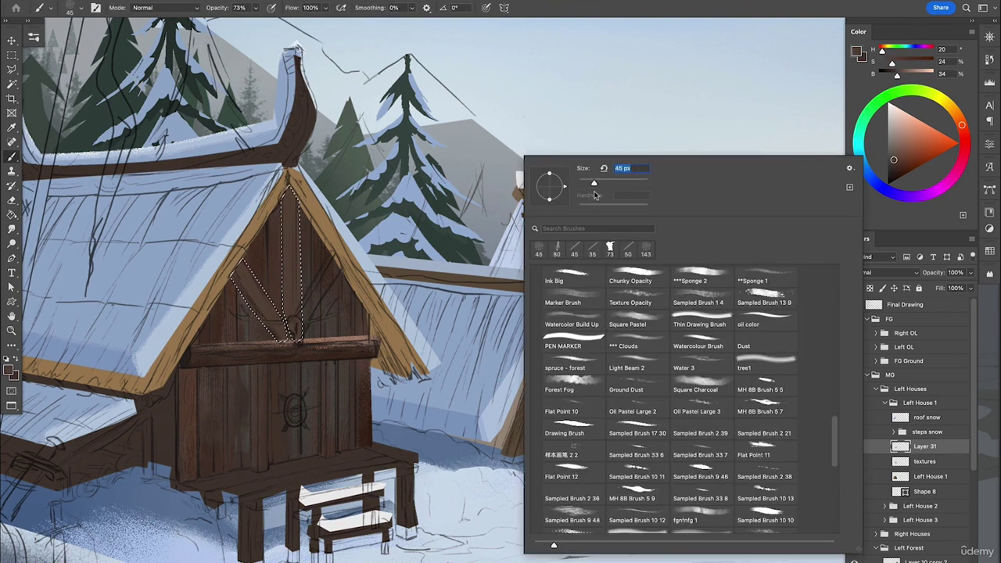
pyautogui.doubleClick(557, 248)
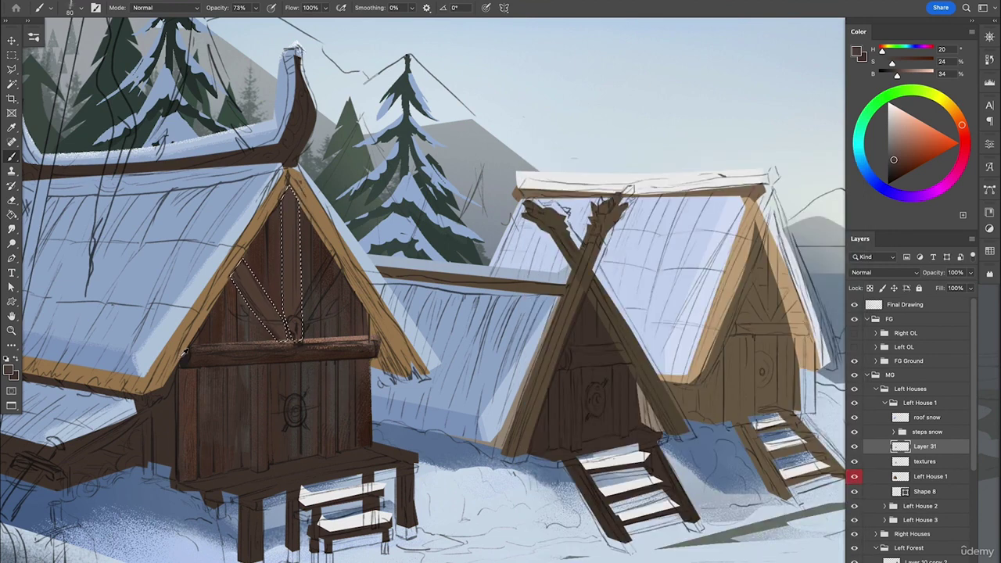
pyautogui.keyDown('alt'); pyautogui.click(185, 354); pyautogui.keyUp('alt')
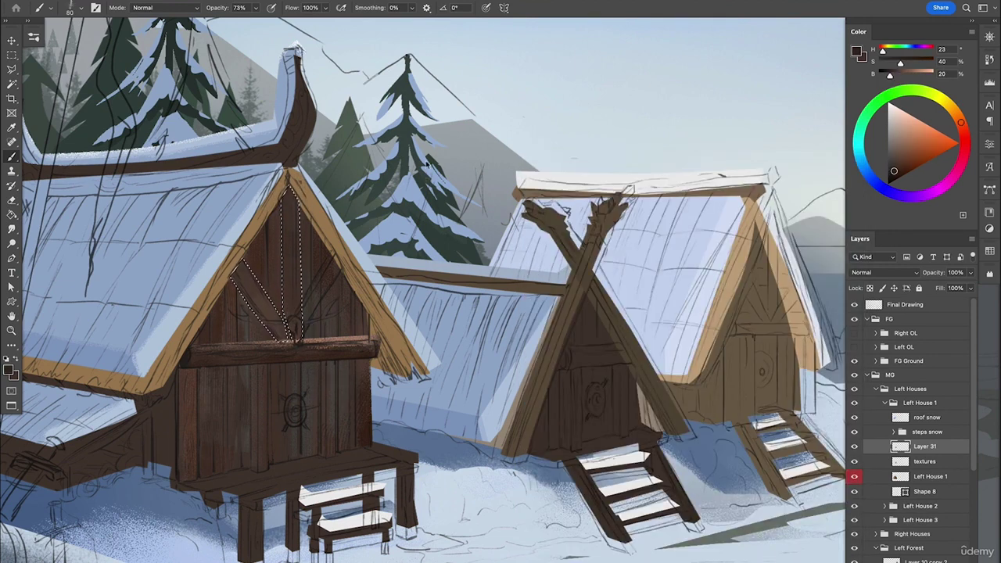
pyautogui.rightClick(596, 266)
pyautogui.click(460, 263)
pyautogui.click(442, 262)
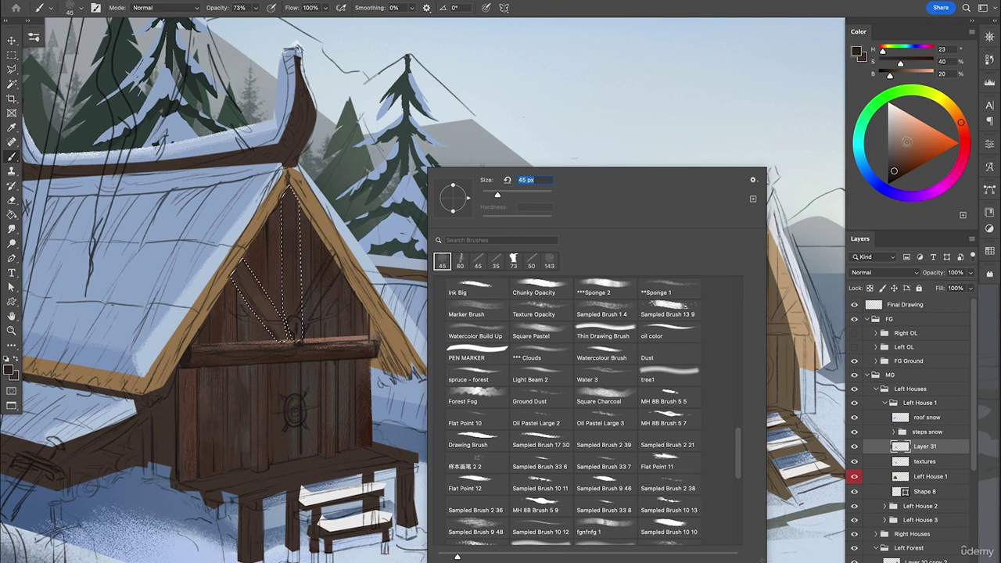
pyautogui.moveTo(907, 141); pyautogui.dragTo(893, 154)
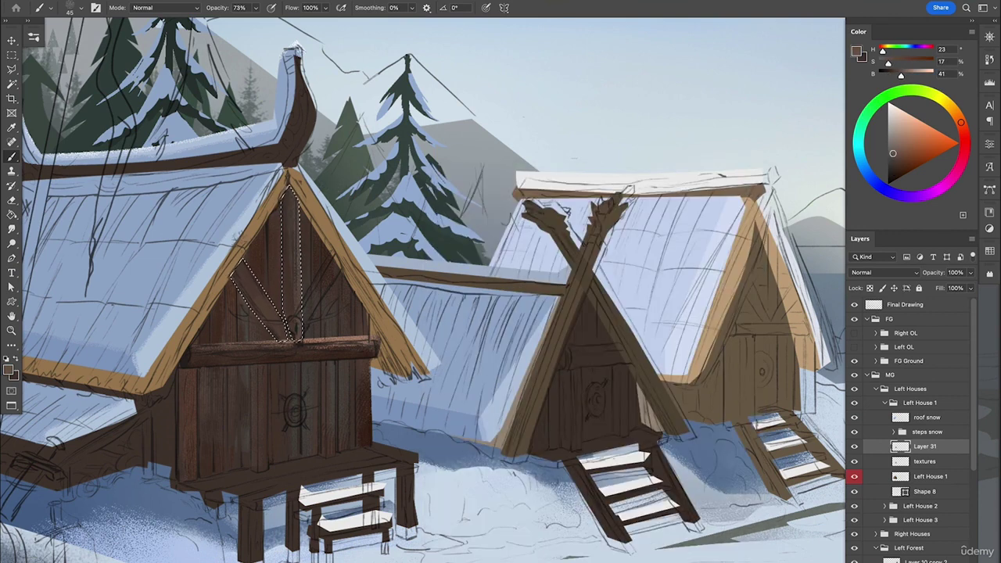
# - Subtract most of the post and brace from the selection, leaving the post's left strip and the brace's lower edge
pyautogui.press('l')
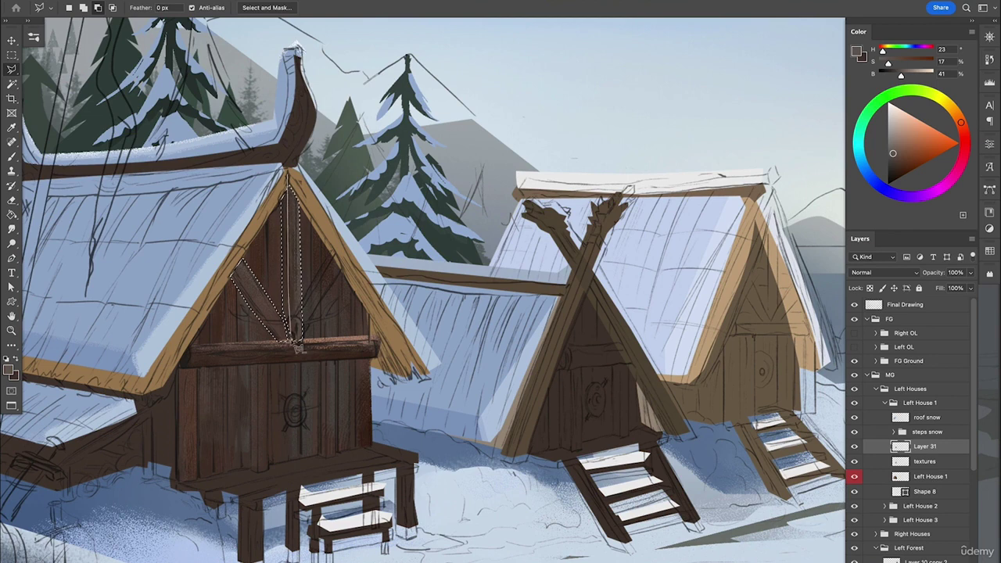
pyautogui.moveTo(294, 355)
pyautogui.mouseDown()
pyautogui.moveTo(354, 258)
pyautogui.moveTo(289, 170)
pyautogui.mouseUp()
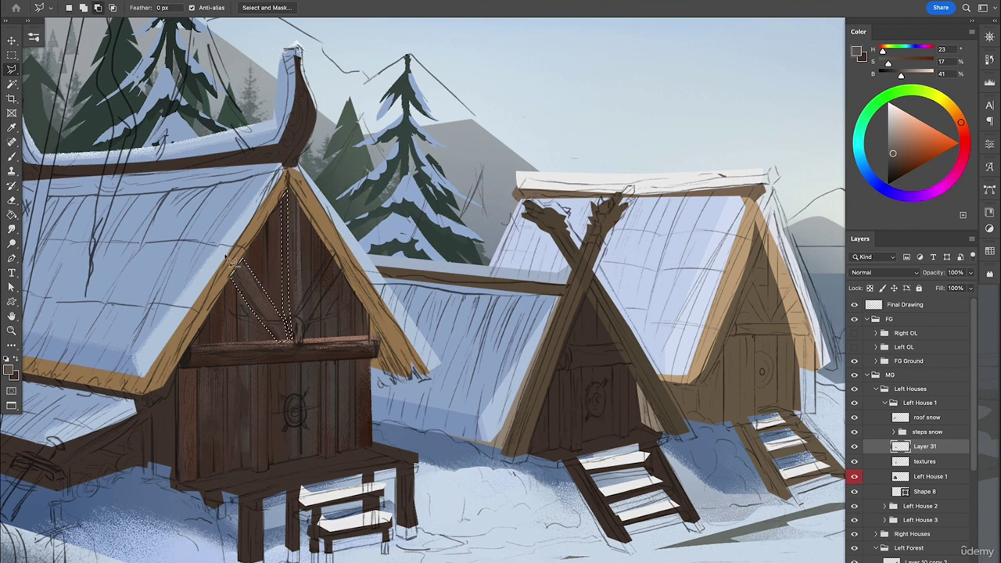
pyautogui.moveTo(287, 323); pyautogui.dragTo(245, 260)
# - Shade the selected strips in dark browns, from H 23, S 28, B 19 to H 23, S 96, B 11, with the Final Drawing sketch hidden, and deselect
pyautogui.click(891, 171)
pyautogui.press('b')
pyautogui.rightClick(378, 228)
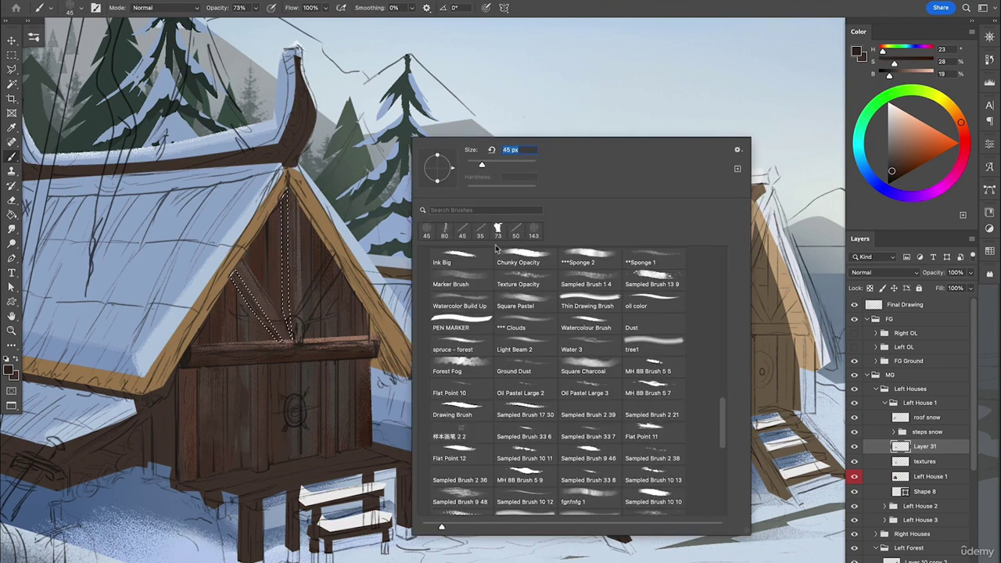
pyautogui.click(653, 258)
pyautogui.click(226, 278)
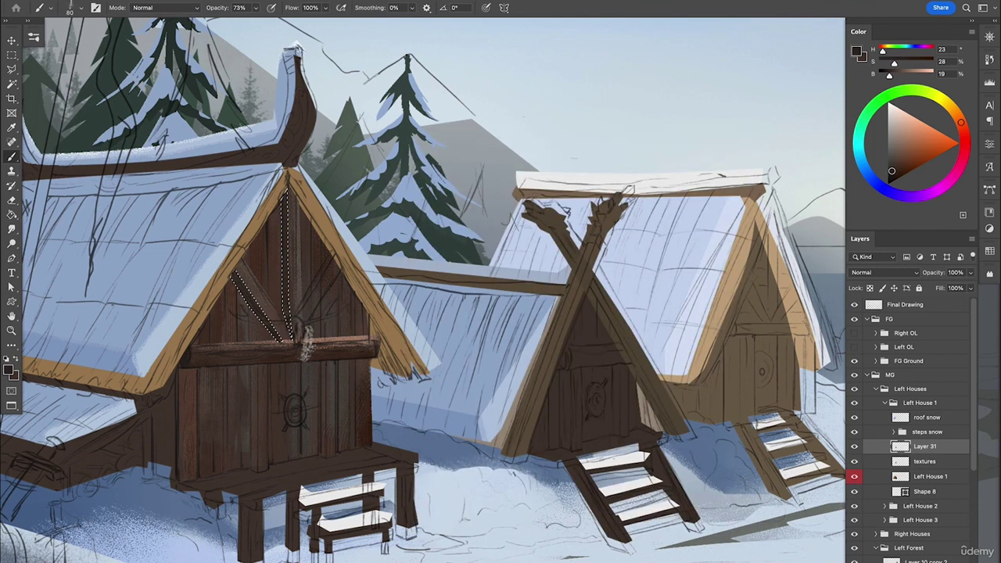
pyautogui.click(853, 305)
pyautogui.click(895, 180)
pyautogui.click(255, 8)
pyautogui.click(269, 23)
pyautogui.moveTo(270, 209); pyautogui.dragTo(283, 265)
pyautogui.hotkey('ctrl', 'd')
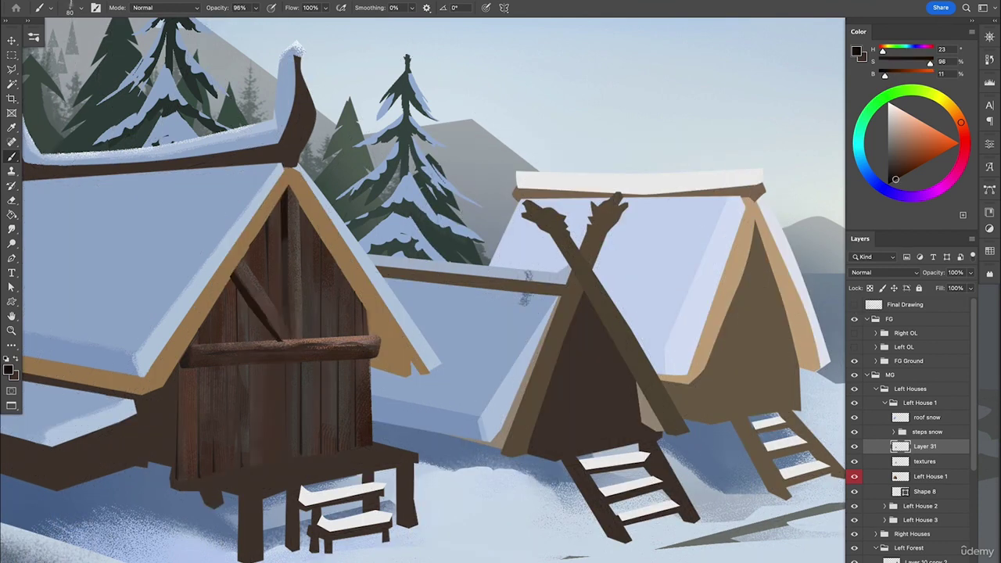
# - Lasso the gable's right diagonal brace, fill it with brown using the Paint Bucket, and brush texture over it
pyautogui.moveTo(527, 282); pyautogui.dragTo(619, 294)
pyautogui.press('l')
pyautogui.moveTo(429, 280)
pyautogui.mouseDown()
pyautogui.moveTo(401, 353)
pyautogui.moveTo(438, 296)
pyautogui.moveTo(429, 279)
pyautogui.moveTo(401, 349)
pyautogui.mouseUp()
pyautogui.press('b')
pyautogui.click(374, 345)
pyautogui.press('g')
pyautogui.click(413, 332)
pyautogui.press('b')
pyautogui.click(895, 164)
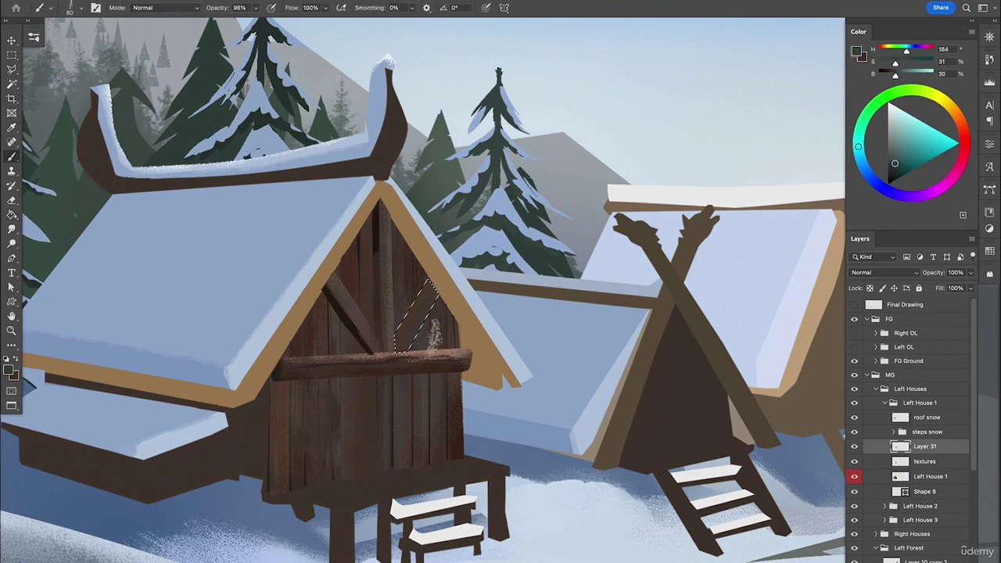
pyautogui.keyDown('alt'); pyautogui.click(425, 309); pyautogui.keyUp('alt')
# - Narrow the selection to the right brace's upper-left edge, shade it dark brown (H 25, S 69, B 14), and deselect
pyautogui.press('l')
pyautogui.keyDown('alt'); pyautogui.click(433, 282); pyautogui.keyUp('alt')
pyautogui.click(393, 344)
pyautogui.click(392, 379)
pyautogui.click(463, 283)
pyautogui.click(434, 281)
pyautogui.press('b')
pyautogui.keyDown('alt'); pyautogui.click(422, 310); pyautogui.keyUp('alt')
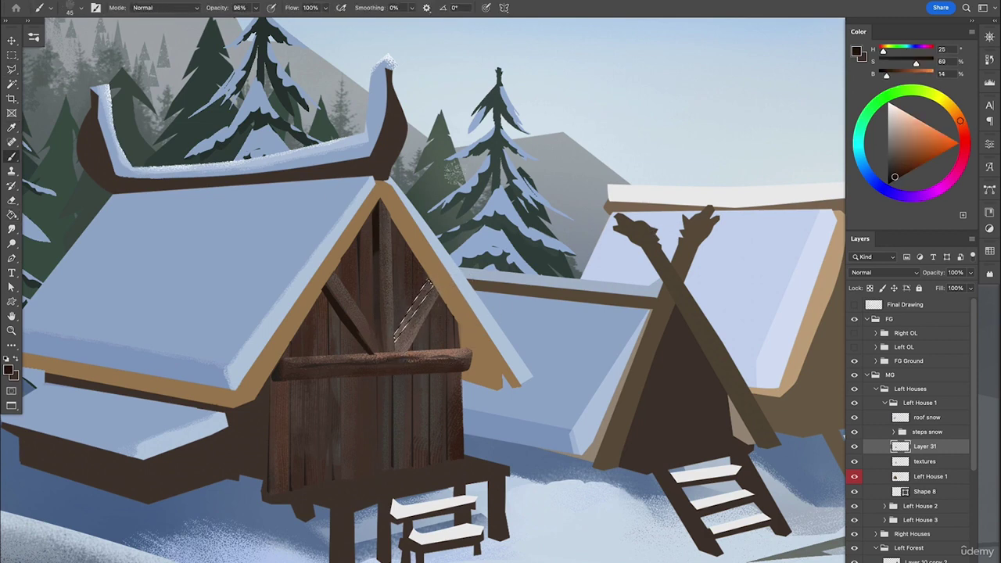
pyautogui.rightClick(423, 313)
pyautogui.moveTo(426, 289); pyautogui.dragTo(400, 338)
pyautogui.hotkey('ctrl', 'd')
# - Show the Final Drawing sketch and lasso the two vertical posts on the wall beneath the horizontal beam
pyautogui.press('z')
pyautogui.press('l')
pyautogui.click(854, 305)
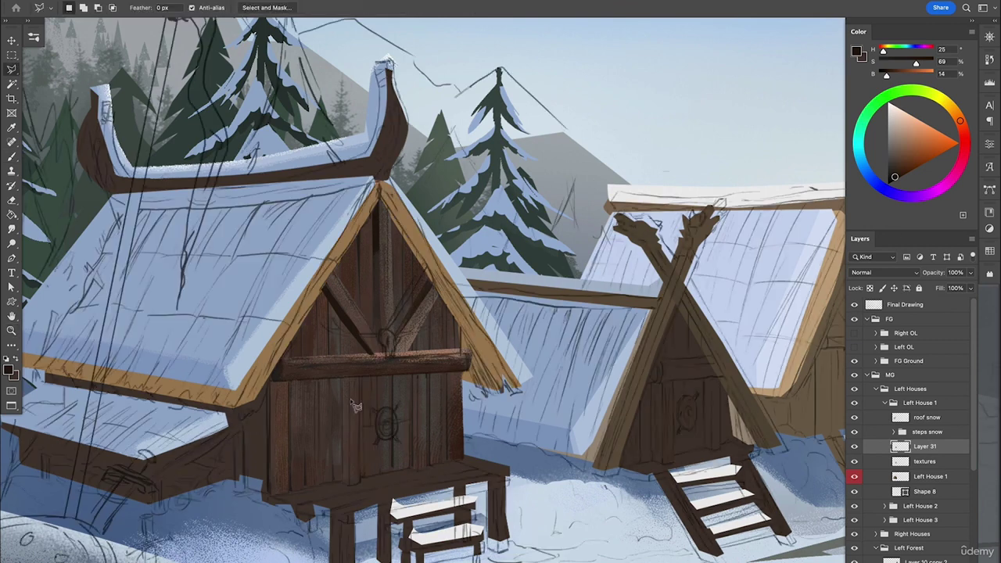
pyautogui.click(339, 381)
pyautogui.click(361, 484)
pyautogui.click(360, 379)
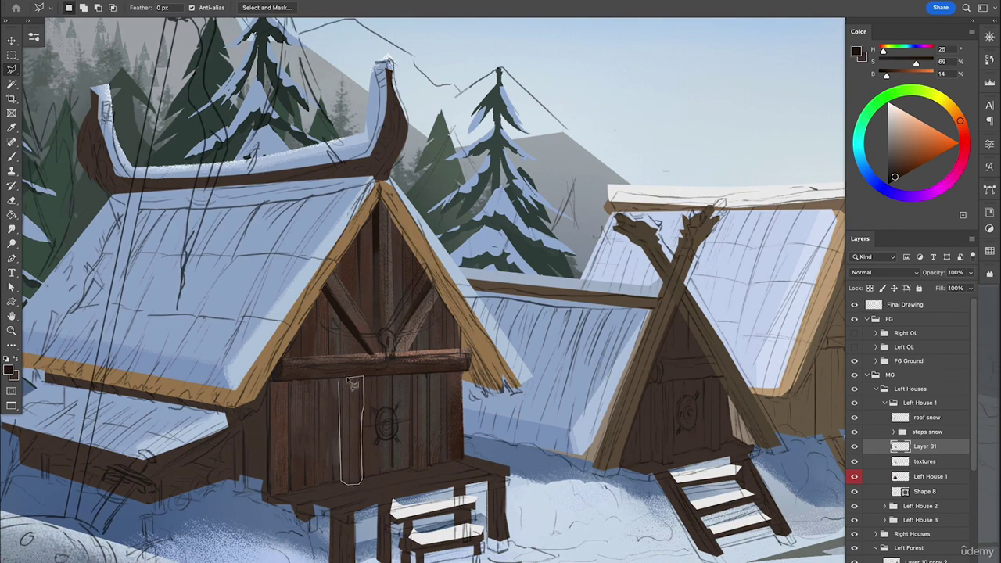
pyautogui.click(340, 382)
pyautogui.keyDown('shift'); pyautogui.click(408, 466); pyautogui.keyUp('shift')
pyautogui.click(408, 374)
pyautogui.click(428, 374)
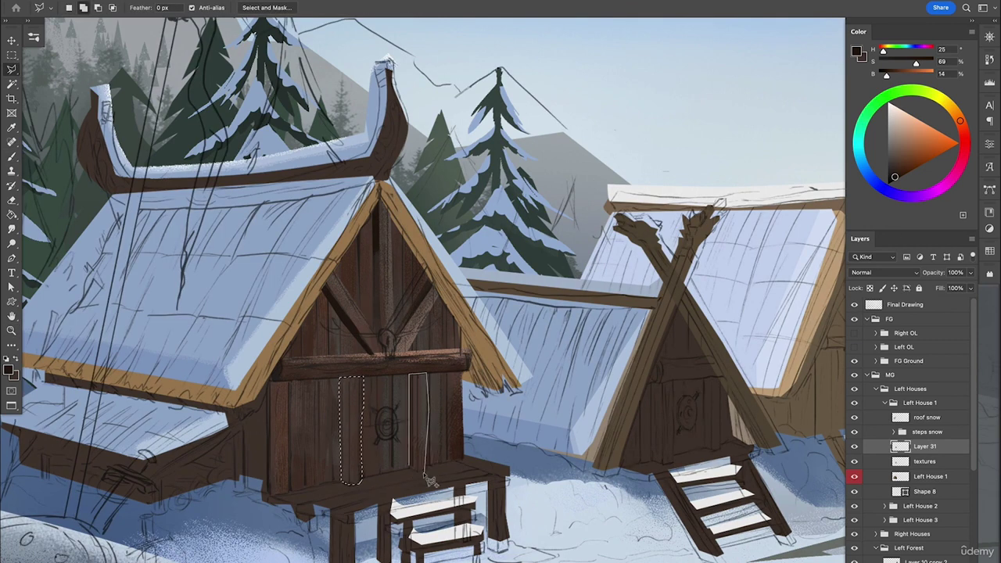
pyautogui.click(428, 469)
pyautogui.click(408, 466)
# - Fill the two selected wall posts with brown and texture them up to a light greyish brown (H 19, S 24, B 56)
pyautogui.press('b')
pyautogui.keyDown('alt'); pyautogui.click(419, 422); pyautogui.keyUp('alt')
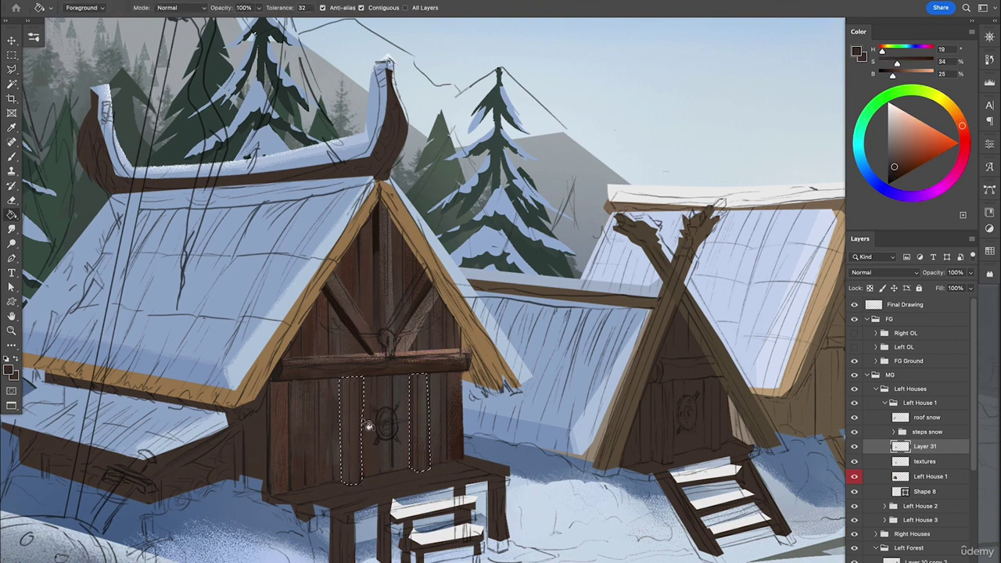
pyautogui.click(896, 157)
pyautogui.moveTo(352, 383); pyautogui.dragTo(352, 479)
pyautogui.moveTo(421, 465)
pyautogui.mouseDown()
pyautogui.moveTo(423, 375)
pyautogui.moveTo(410, 455)
pyautogui.mouseUp()
pyautogui.click(897, 176)
pyautogui.moveTo(336, 391); pyautogui.dragTo(338, 474)
pyautogui.rightClick(550, 289)
pyautogui.moveTo(637, 201); pyautogui.dragTo(624, 201)
pyautogui.click(898, 144)
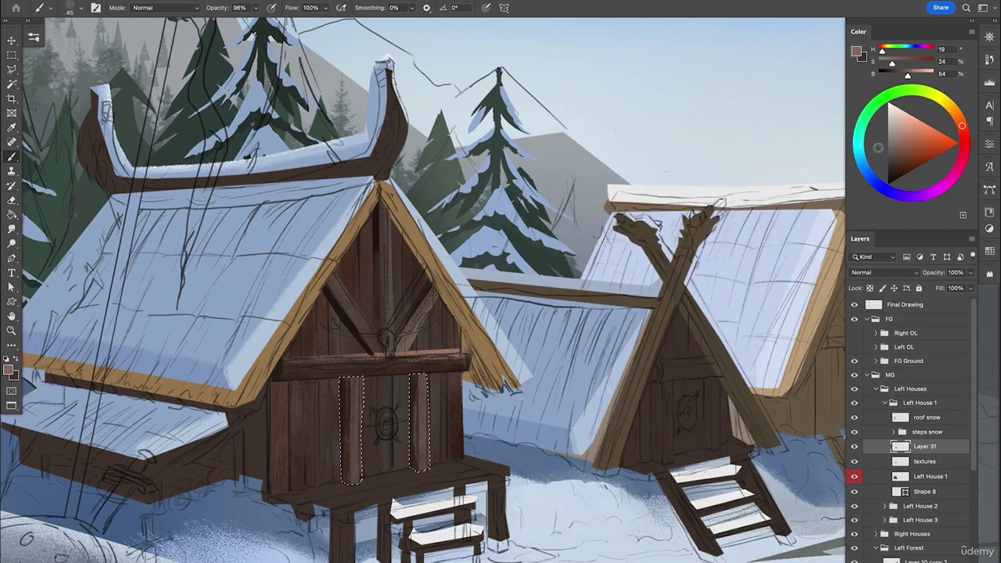
pyautogui.moveTo(423, 377); pyautogui.dragTo(423, 468)
# - Reduce the selection to the left edges of the two wall posts and brush a first dark brown shade along them
pyautogui.press('l')
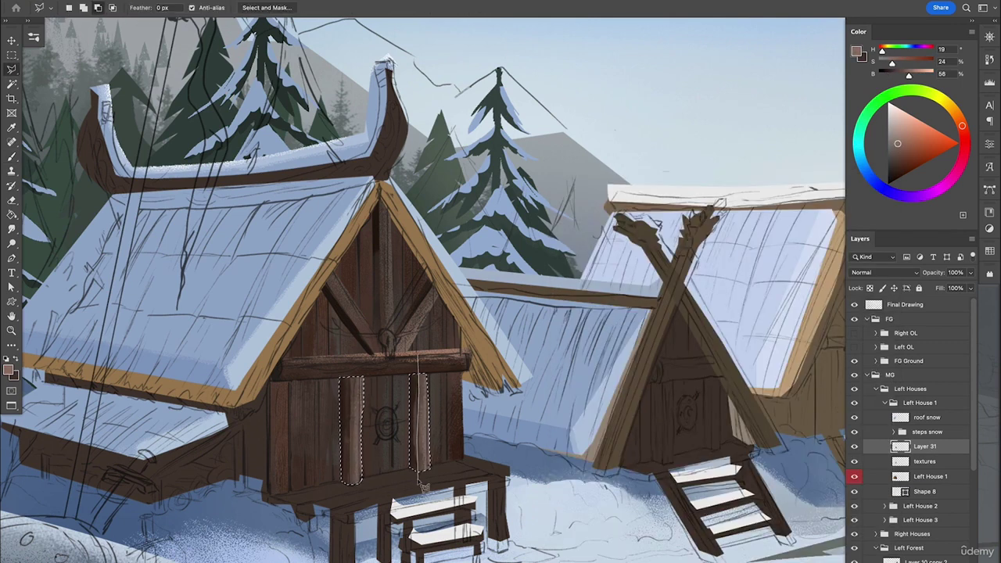
pyautogui.moveTo(352, 493)
pyautogui.keyDown('alt'); pyautogui.mouseDown()
pyautogui.moveTo(366, 372)
pyautogui.moveTo(414, 468)
pyautogui.mouseUp(); pyautogui.keyUp('alt')
pyautogui.press('b')
pyautogui.click(892, 167)
pyautogui.moveTo(344, 478); pyautogui.dragTo(343, 379)
pyautogui.press('super+d')
pyautogui.click(854, 305)
pyautogui.click(855, 305)
pyautogui.press('super+z')
# - Darken the left edges of both wall posts with H 19, S 23, B 24 and H 19, S 22, B 19, and deselect
pyautogui.click(895, 174)
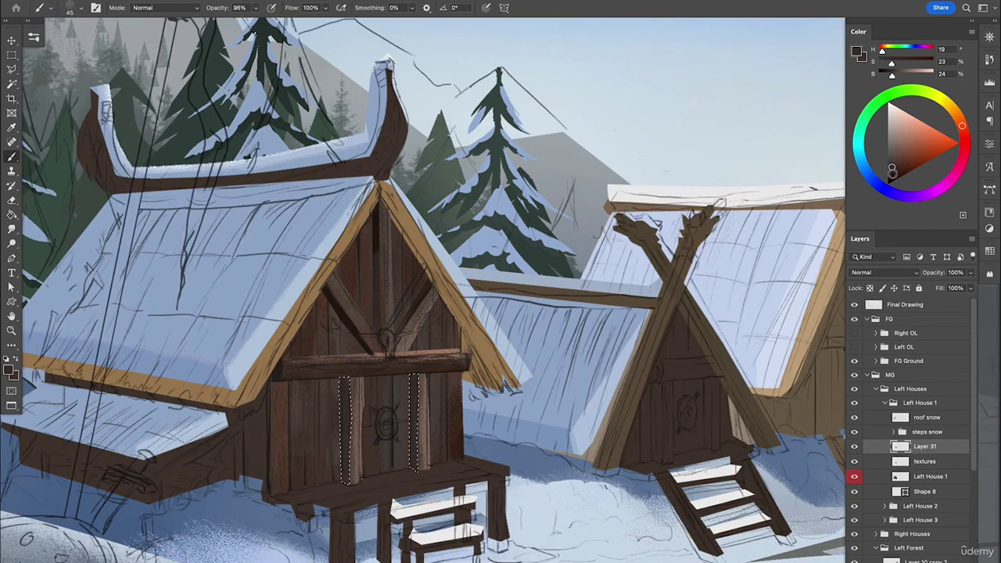
pyautogui.rightClick(586, 213)
pyautogui.moveTo(662, 237); pyautogui.dragTo(674, 237)
pyautogui.moveTo(339, 359); pyautogui.dragTo(344, 422)
pyautogui.click(890, 170)
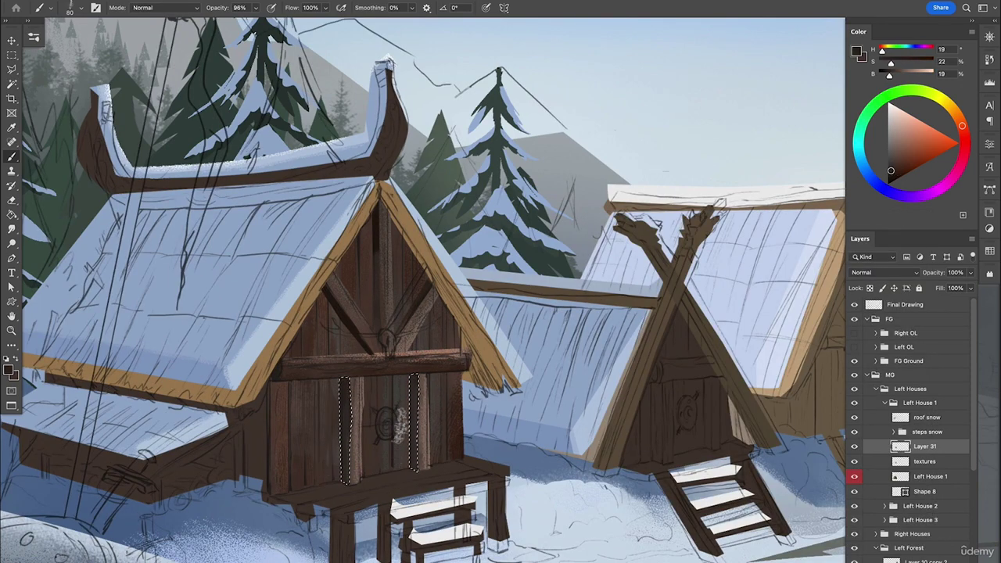
pyautogui.press('super+d')
# - Hide the Final Drawing sketch and lasso the top of the porch platform, subtracting thin gaps between its planks
pyautogui.click(855, 305)
pyautogui.press('z')
pyautogui.moveTo(549, 404); pyautogui.dragTo(441, 408)
pyautogui.moveTo(573, 451); pyautogui.dragTo(524, 442)
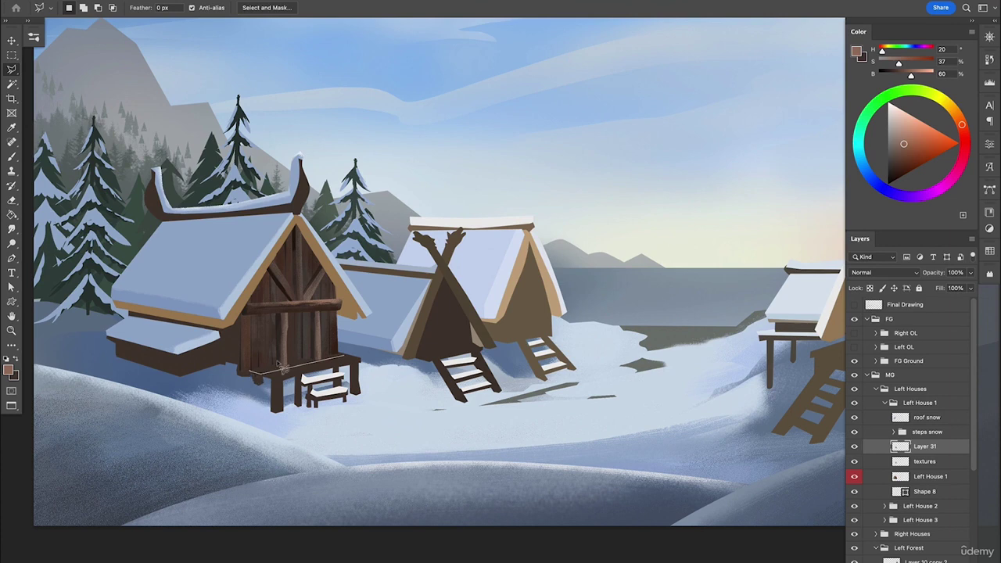
pyautogui.click(352, 361)
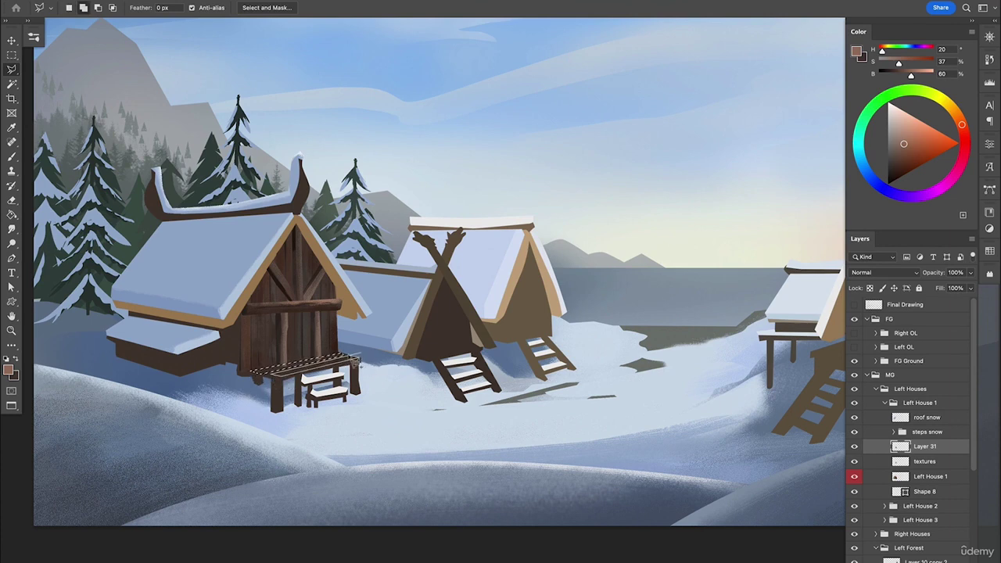
pyautogui.press('alt')
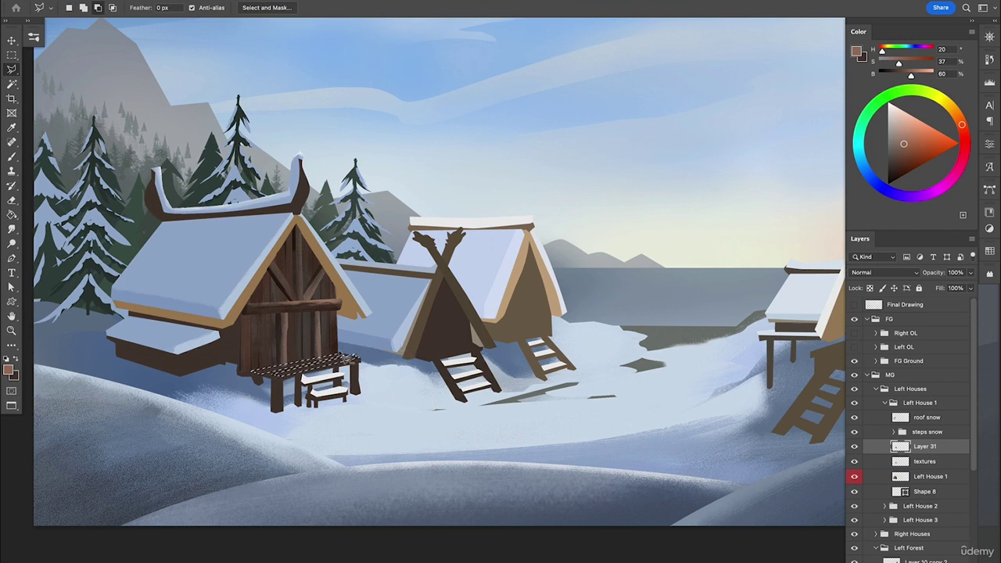
pyautogui.click(343, 354)
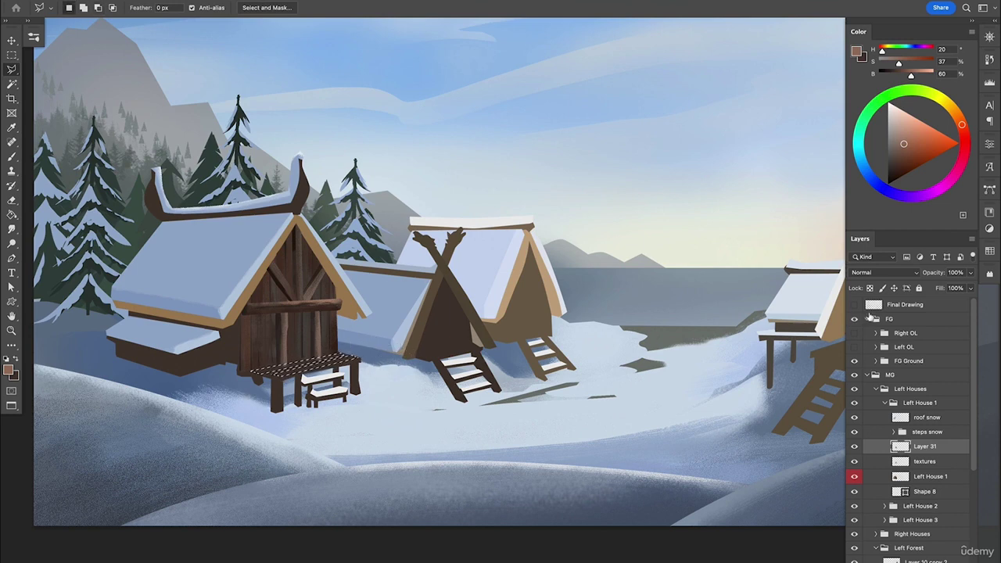
# - Create a new layer directly beneath the textures layer and paint the selected platform planks reddish brown (H 20, S 36, B 57)
pyautogui.click(915, 462)
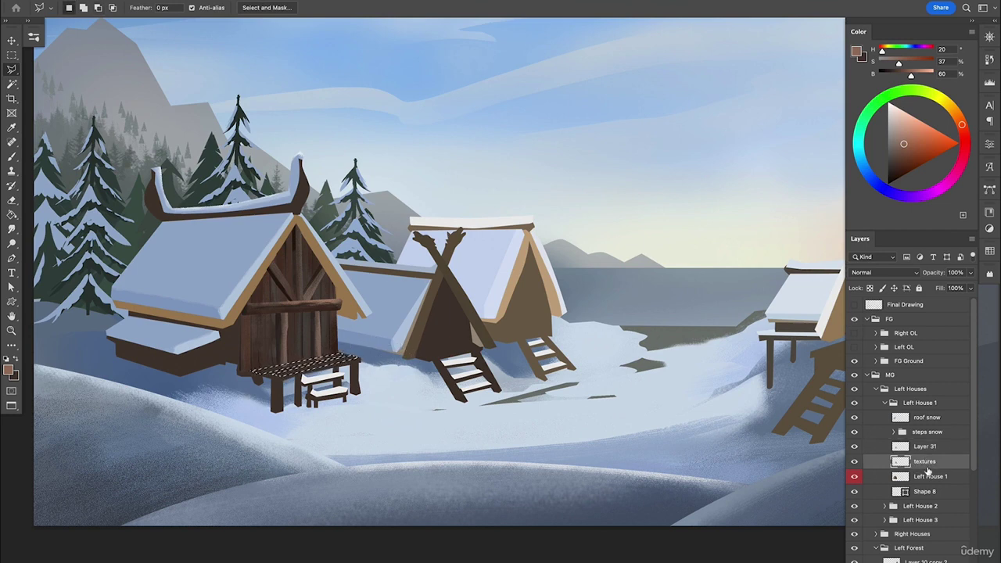
pyautogui.hotkey('ctrl', 'shift', 'alt', 'n')
pyautogui.press('b')
pyautogui.hotkey('ctrl', '=')
pyautogui.hotkey('ctrl', '=')
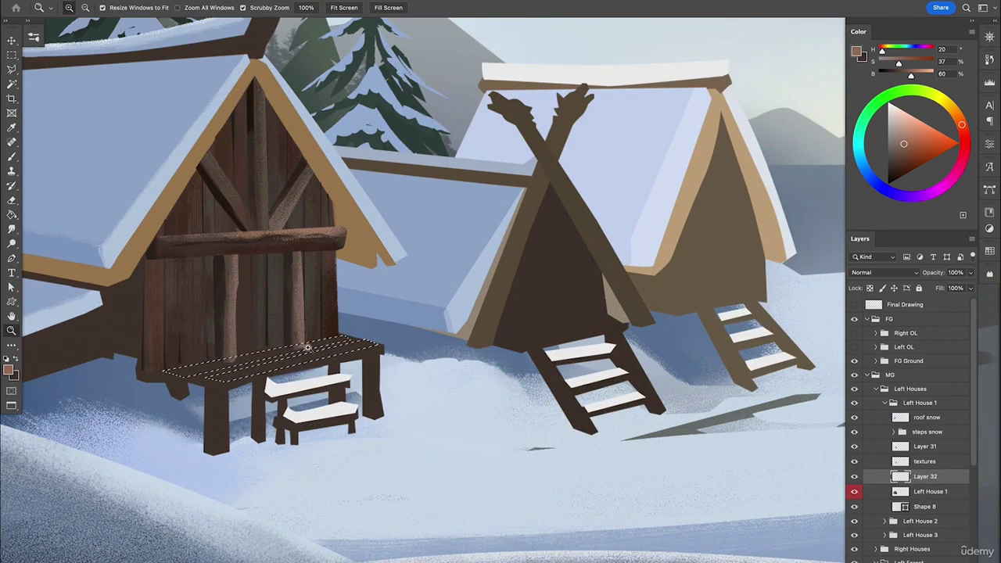
pyautogui.click(900, 145)
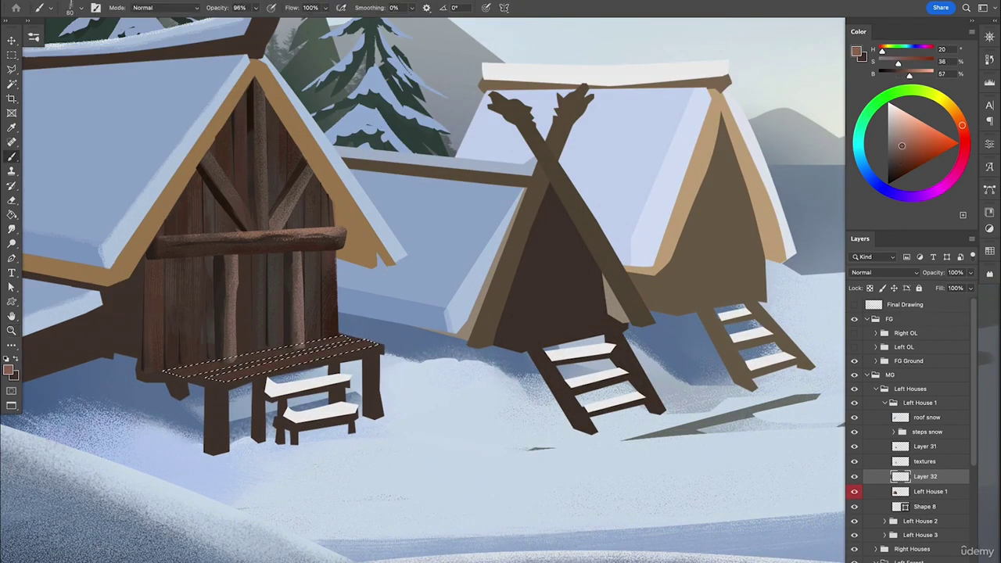
pyautogui.rightClick(455, 124)
pyautogui.click(485, 217)
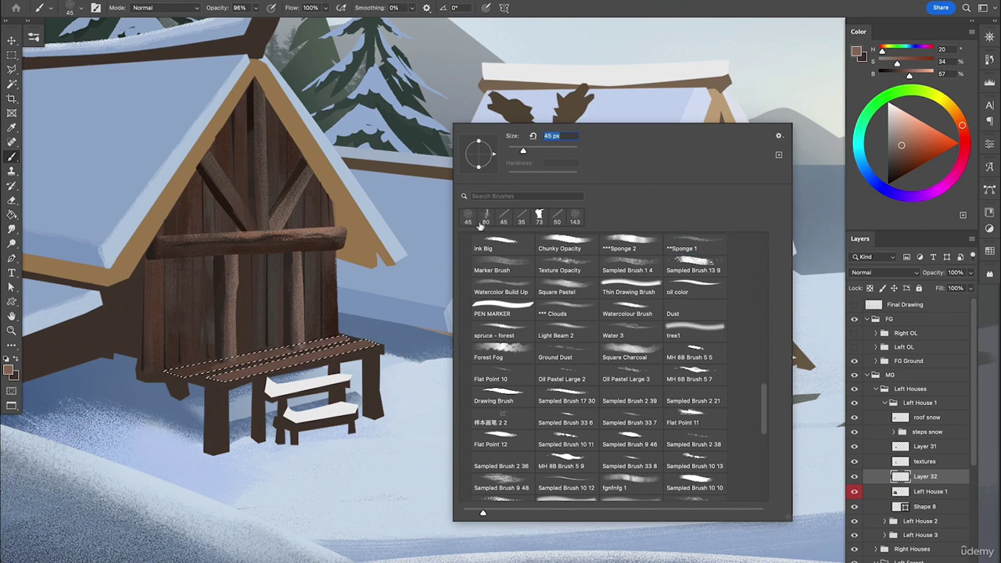
# - Tone the platform planks with grey (H 20, S 3, B 47) and dark brown (H 20, S 39, B 28), and deselect
pyautogui.click(853, 118)
pyautogui.click(888, 146)
pyautogui.click(895, 167)
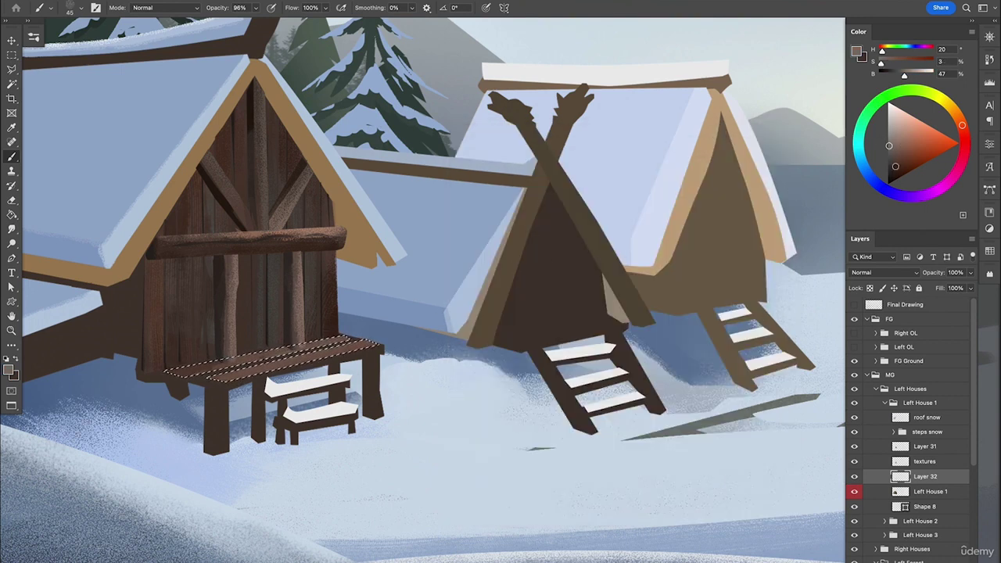
pyautogui.click(140, 368)
pyautogui.press('super+d')
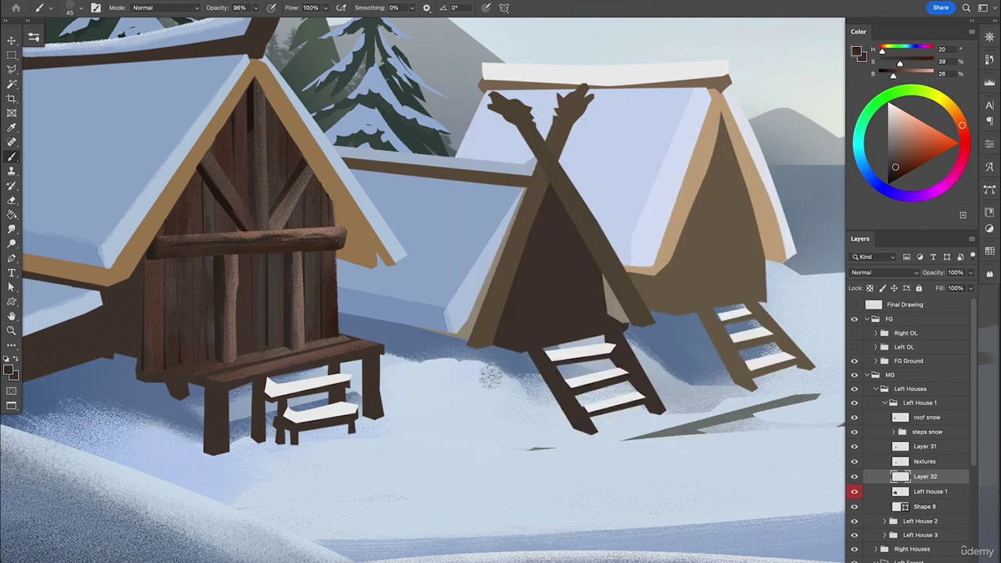
# - Load the outline of the Left House 1 layer as a selection while keeping Layer 32 active
pyautogui.moveTo(495, 435); pyautogui.dragTo(492, 406)
pyautogui.press('super+z')
pyautogui.moveTo(483, 450); pyautogui.dragTo(483, 423)
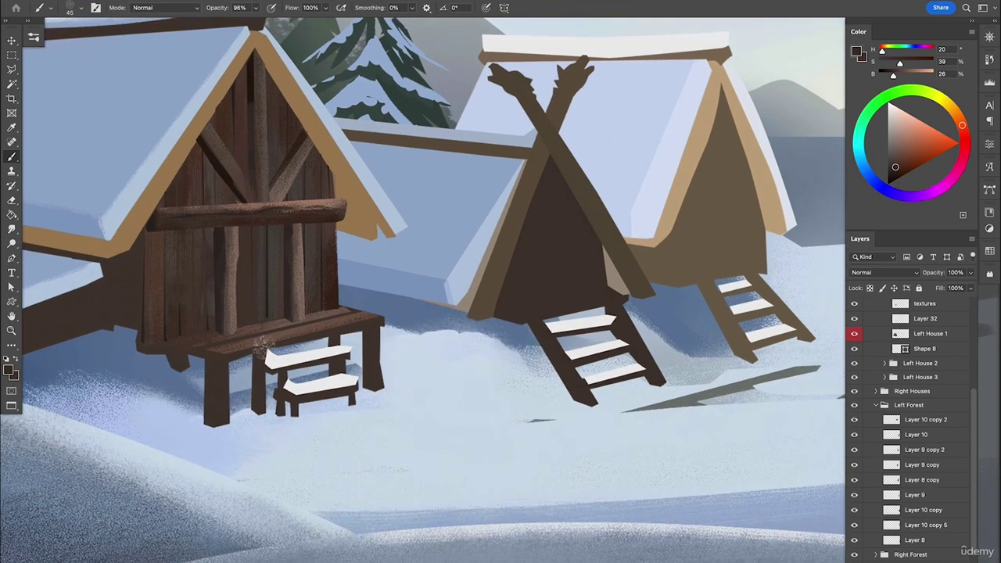
pyautogui.press('l')
pyautogui.press('v')
pyautogui.click(494, 316)
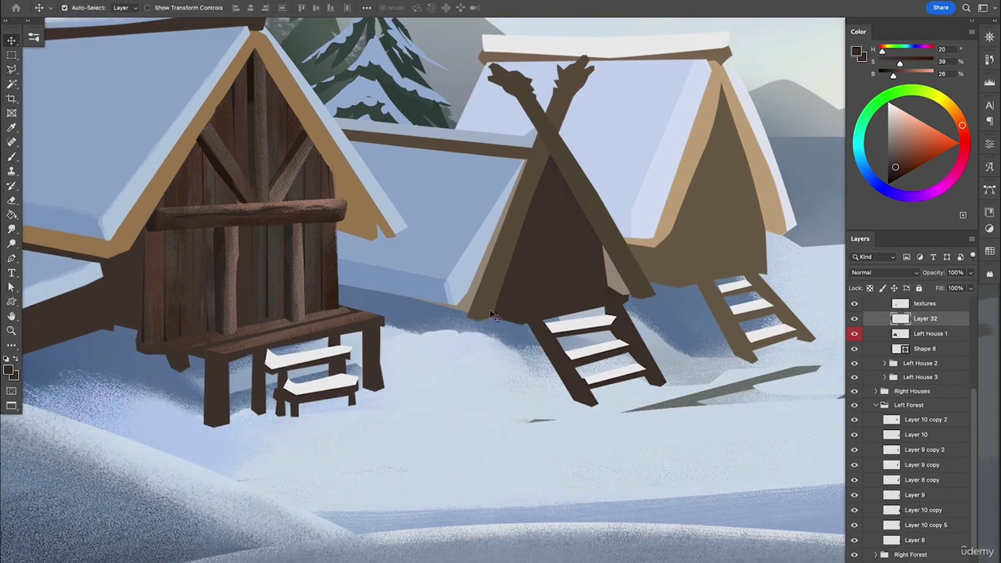
pyautogui.keyDown('super'); pyautogui.click(901, 337); pyautogui.keyUp('super')
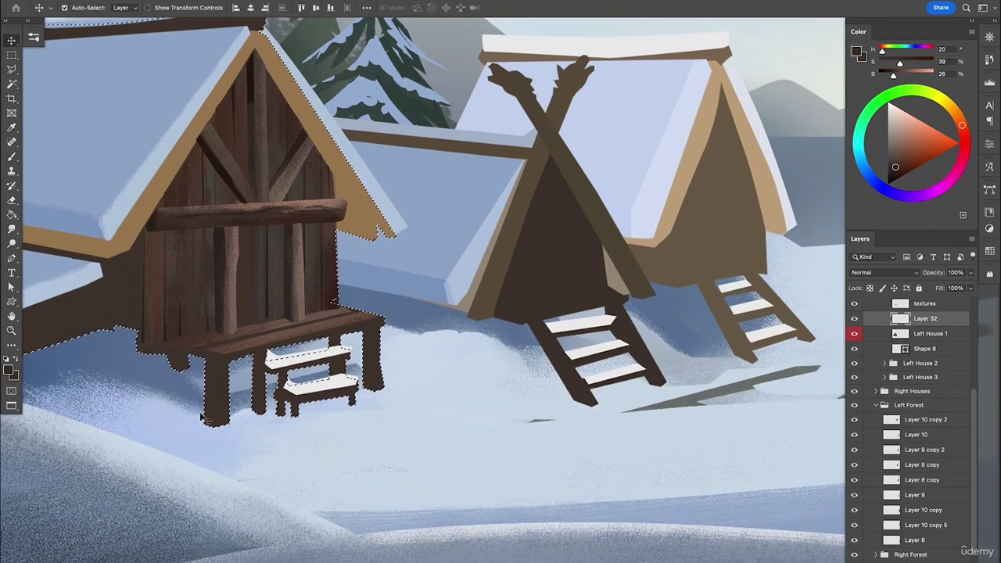
# - Shade the support posts beneath the porch platform with near-black brown (H 16, S 39, B 8), reducing the brush size to 25
pyautogui.click(856, 52)
pyautogui.click(661, 244)
pyautogui.click(908, 107)
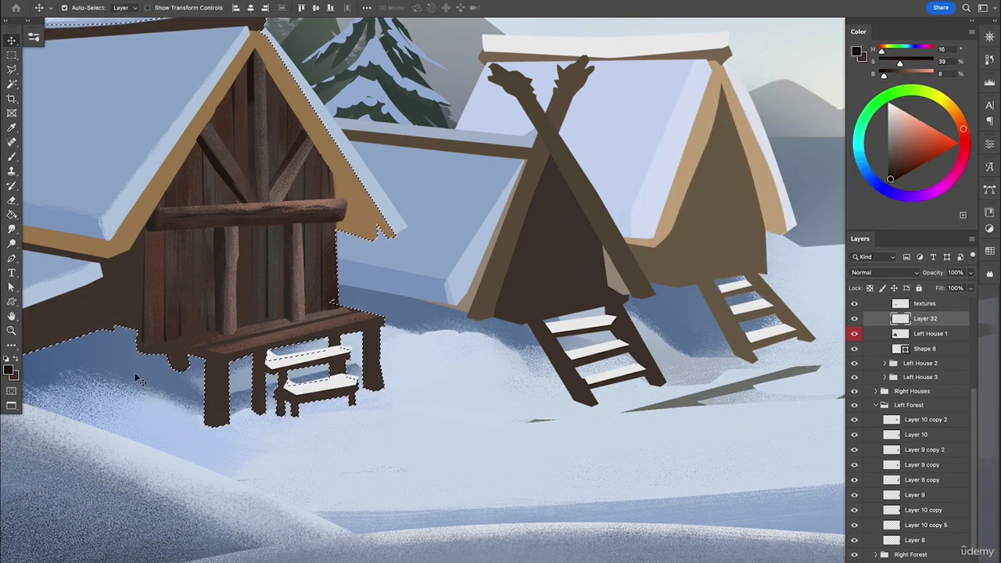
pyautogui.press('b')
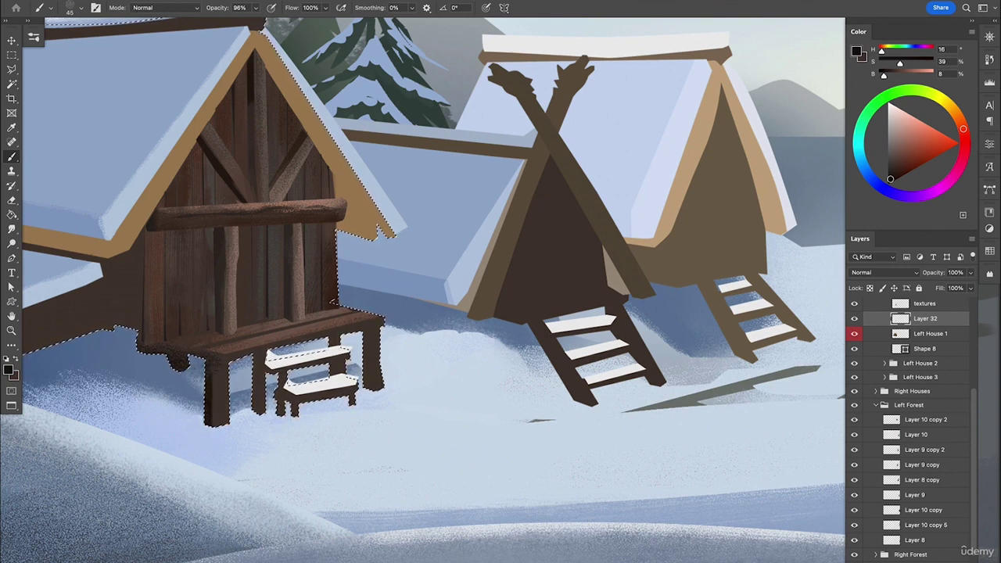
pyautogui.press('[')
pyautogui.press('[')
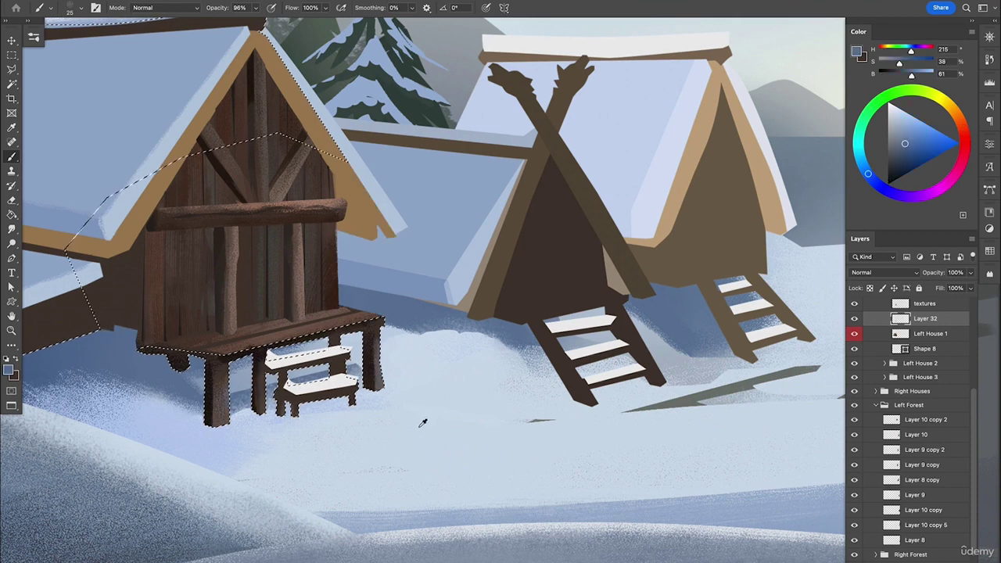
# - Sample pale snow blue (H 212, S 12, B 92), paint snow over the bottoms of the porch and step legs, and deselect
pyautogui.keyDown('alt'); pyautogui.click(432, 421); pyautogui.keyUp('alt')
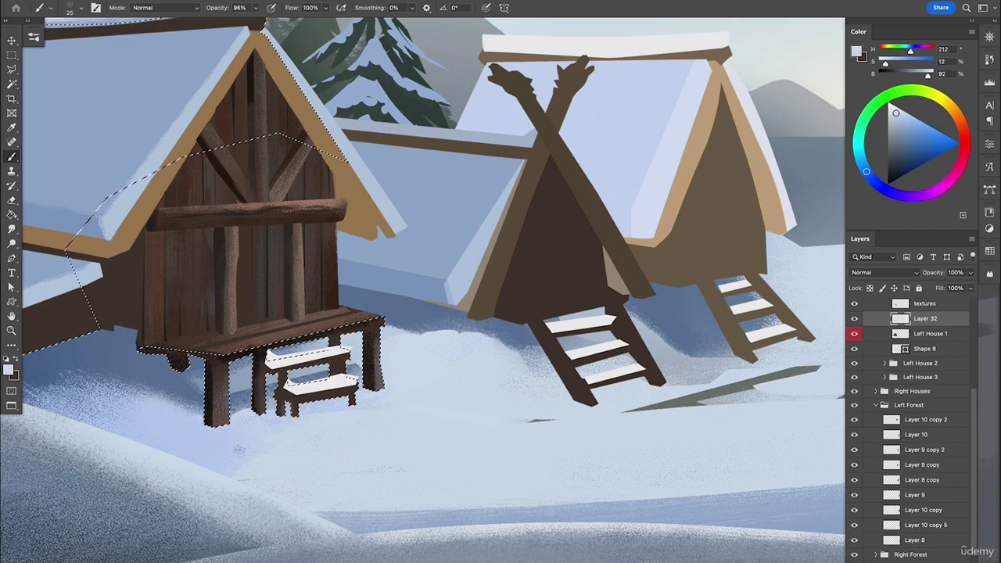
pyautogui.moveTo(209, 424)
pyautogui.mouseDown()
pyautogui.moveTo(222, 420)
pyautogui.moveTo(219, 407)
pyautogui.mouseUp()
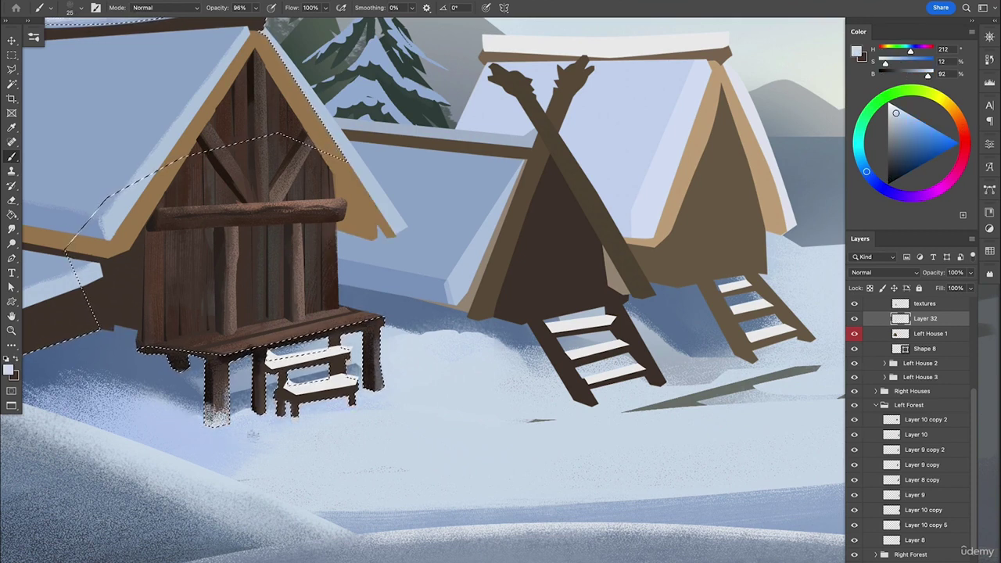
pyautogui.moveTo(368, 388)
pyautogui.mouseDown()
pyautogui.moveTo(379, 382)
pyautogui.moveTo(354, 400)
pyautogui.mouseUp()
pyautogui.moveTo(282, 414); pyautogui.dragTo(293, 415)
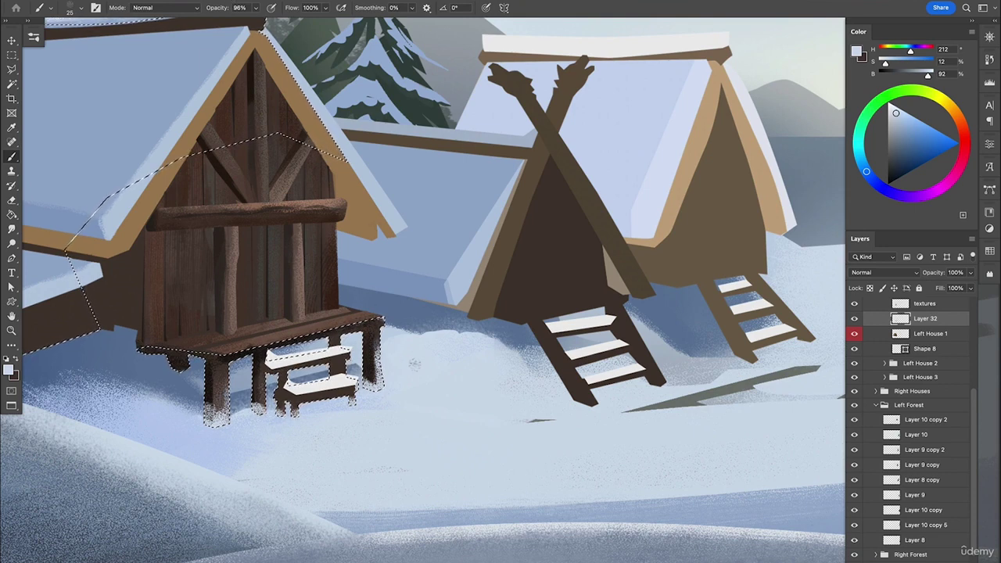
pyautogui.hotkey('ctrl', 'd')
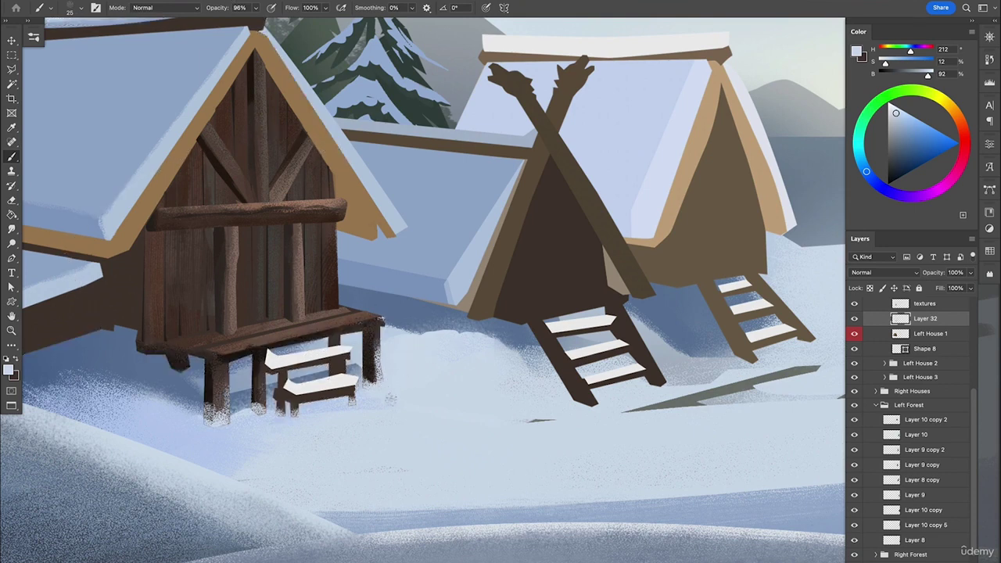
# - Blend the base of the front porch post into the ground with the neighbouring snow colour (H 215, S 16, B 92)
pyautogui.keyDown('alt'); pyautogui.click(239, 422); pyautogui.keyUp('alt')
pyautogui.moveTo(206, 420); pyautogui.dragTo(231, 426)
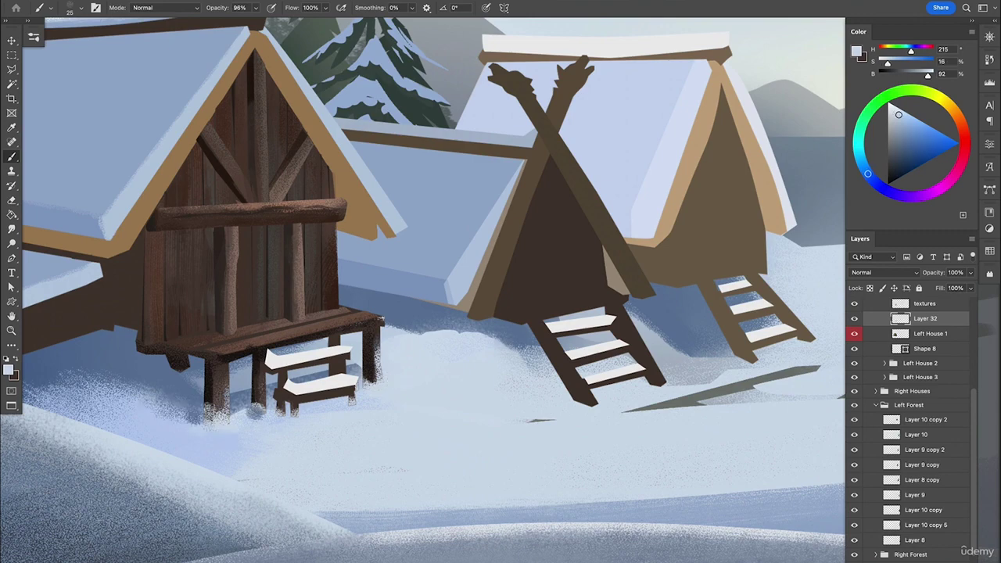
pyautogui.press('z')
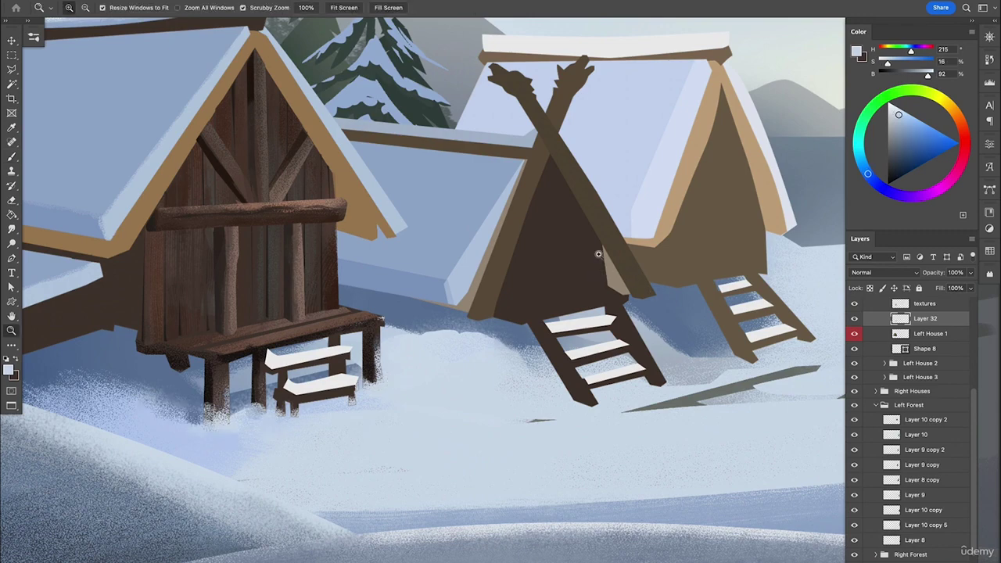
pyautogui.keyDown('alt'); pyautogui.click(618, 247); pyautogui.keyUp('alt')
pyautogui.keyDown('alt'); pyautogui.click(618, 249); pyautogui.keyUp('alt')
pyautogui.keyDown('alt'); pyautogui.click(619, 291); pyautogui.keyUp('alt')
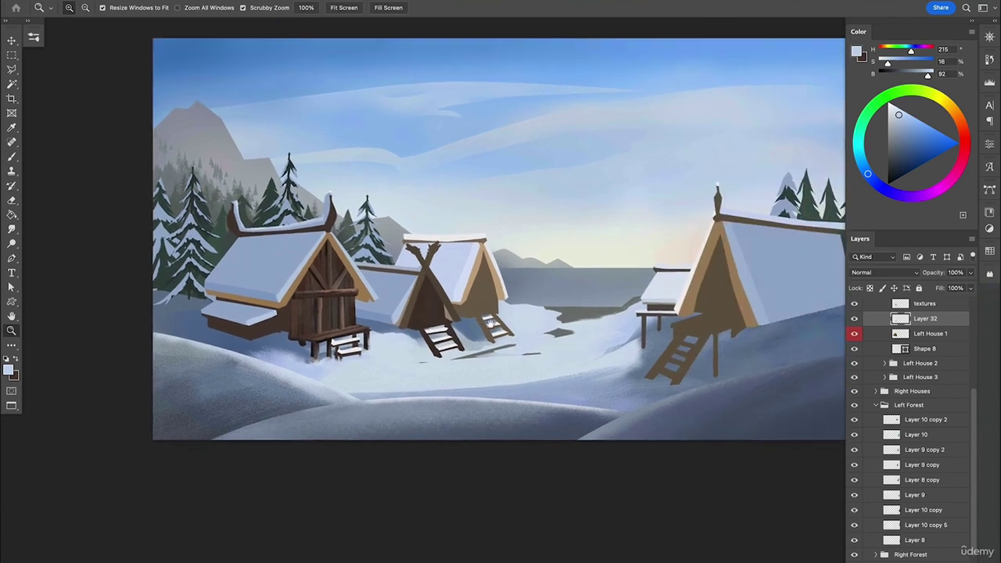